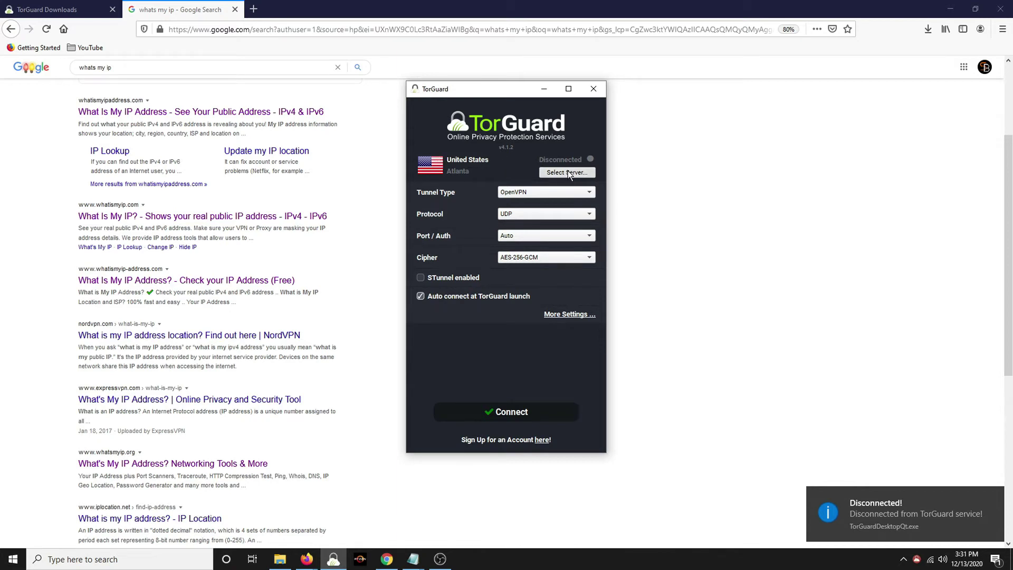
- Connect TorGuard to the United Kingdom London server and move its window to the right
click(567, 172)
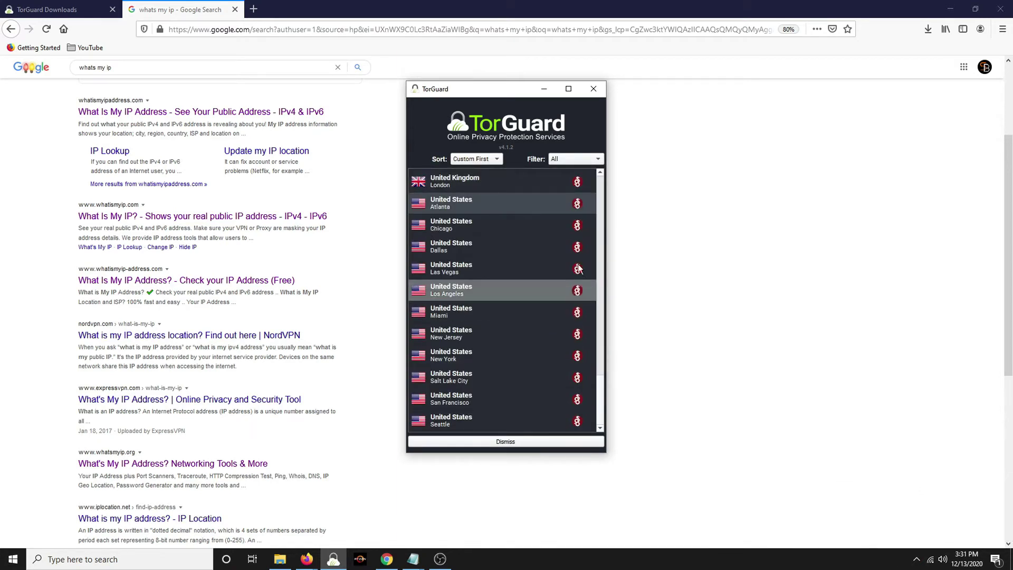
drag(603, 208, 596, 372)
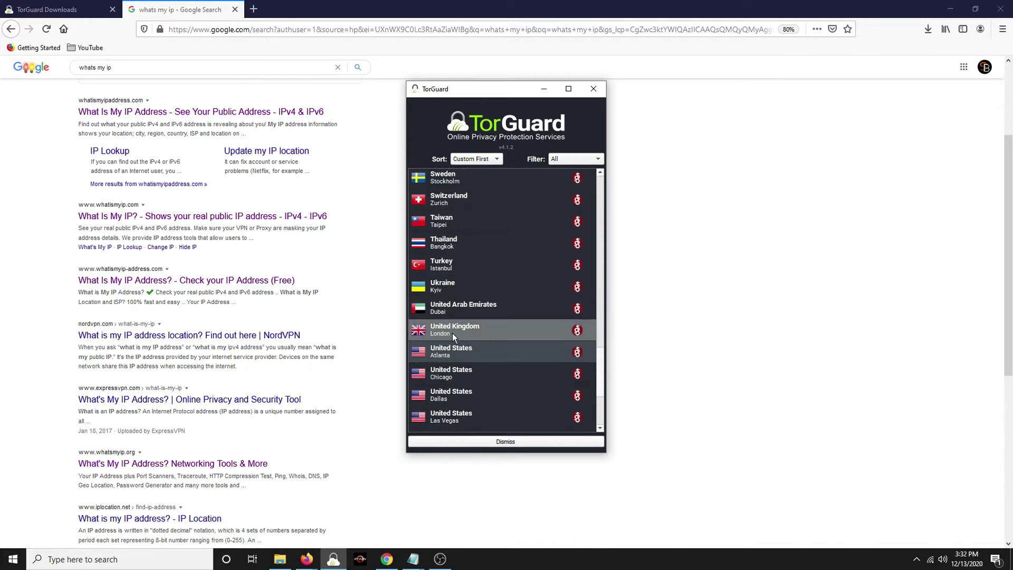
double_click(469, 331)
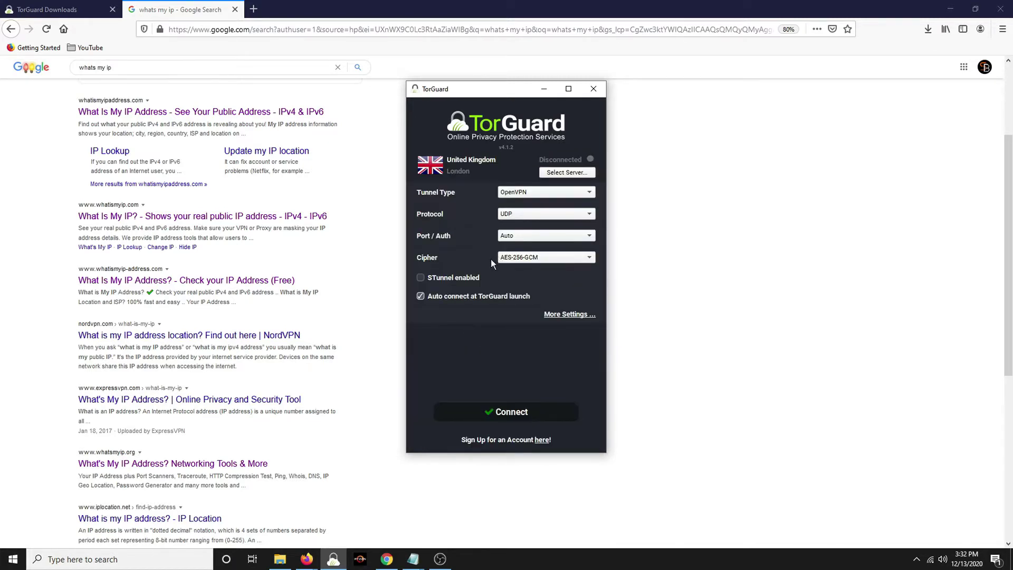
click(510, 412)
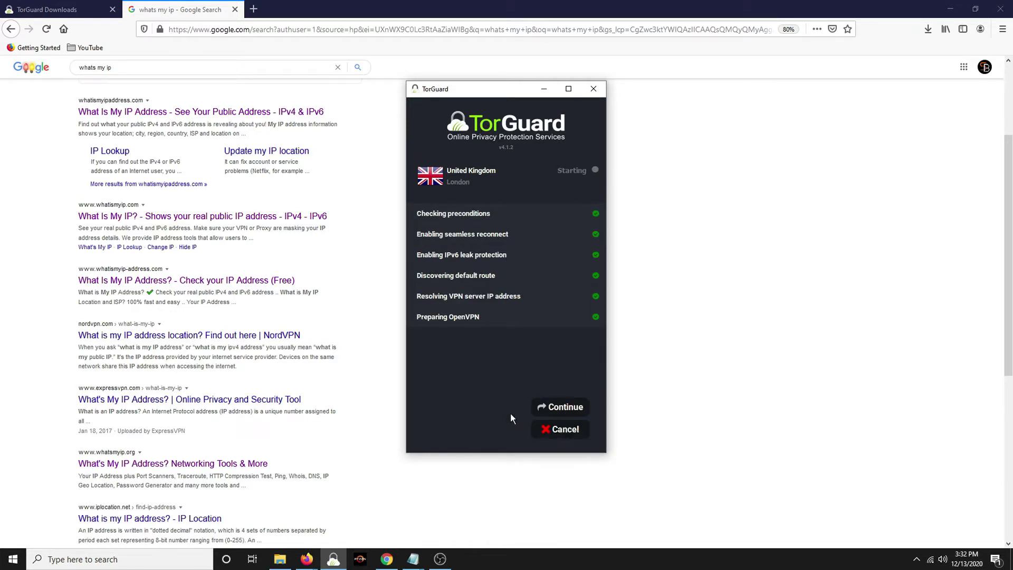
drag(519, 203, 875, 248)
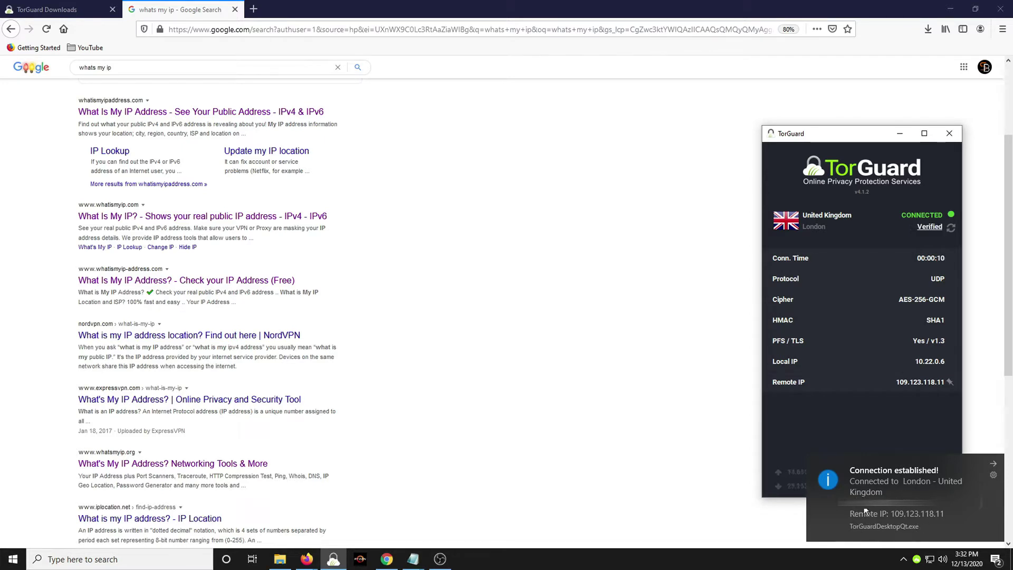
- Check the IP details on whatismyipaddress.com, showing 109.123.118.11 as a UK2.NET United Kingdom address
click(136, 219)
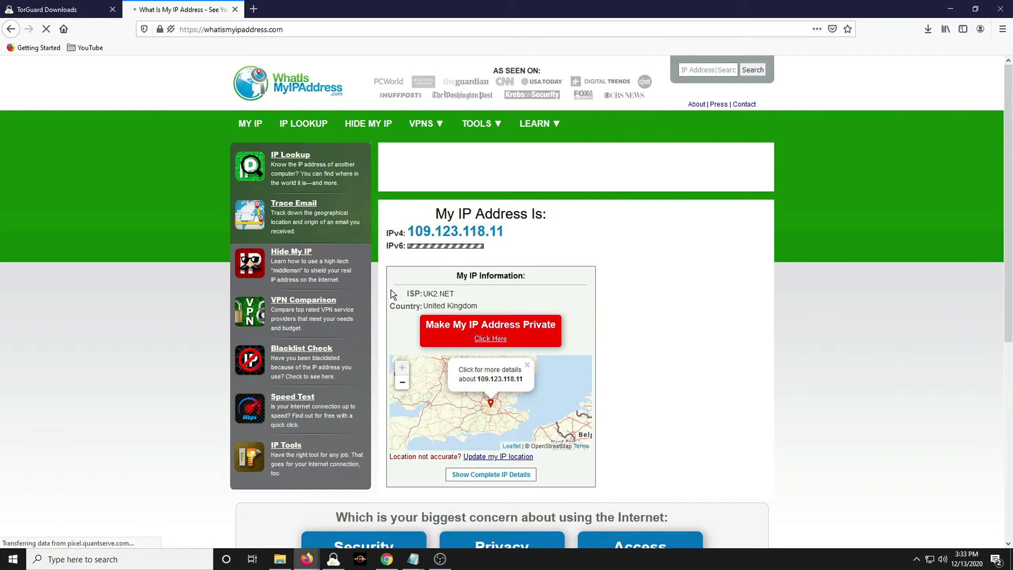
click(402, 385)
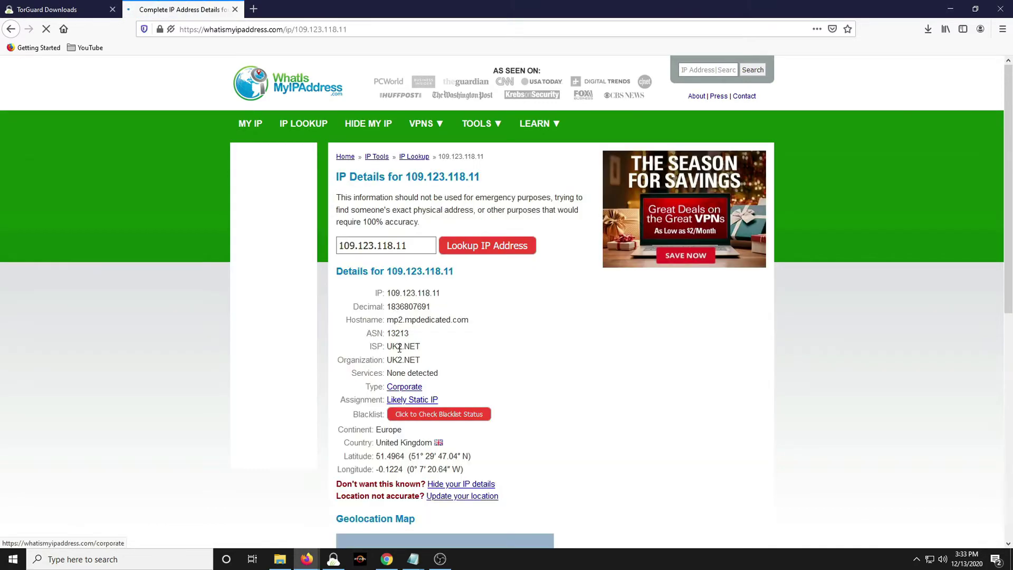
scroll(399, 335, down, 5)
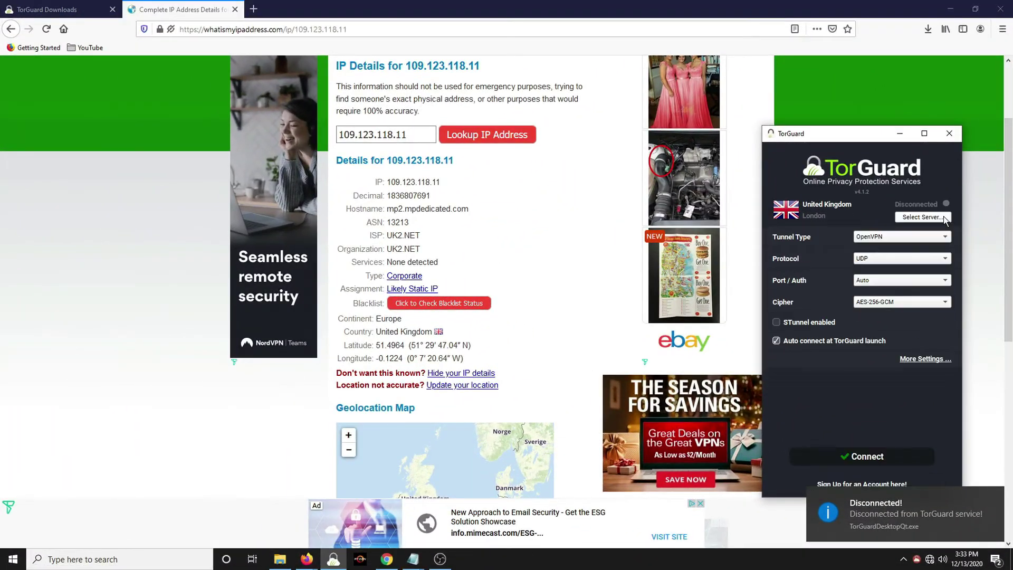
- Connect TorGuard to South Africa Johannesburg and return Firefox to the 'whats my ip' results
click(848, 220)
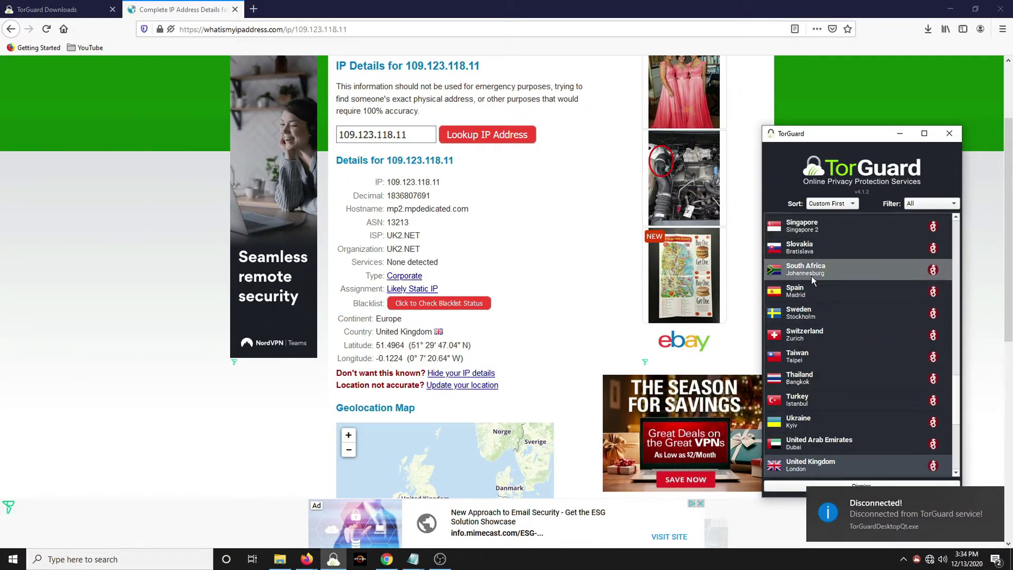
click(811, 275)
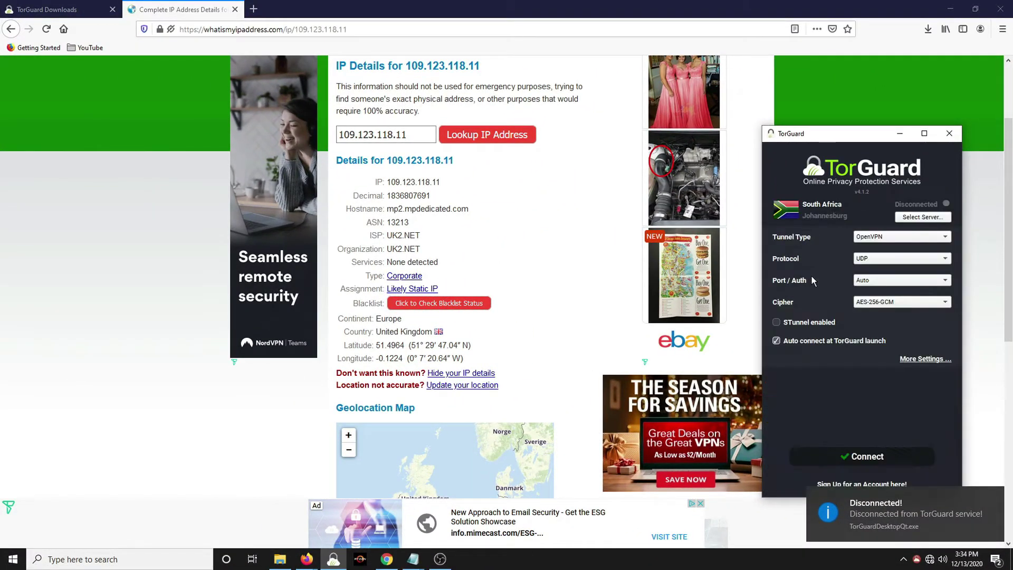
click(862, 456)
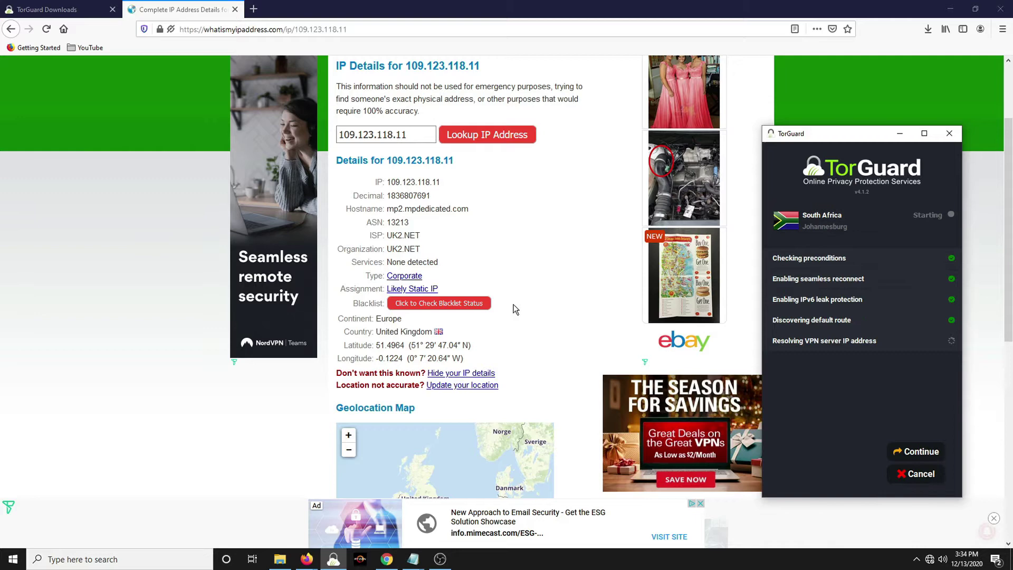
key(alt+Left)
click(10, 29)
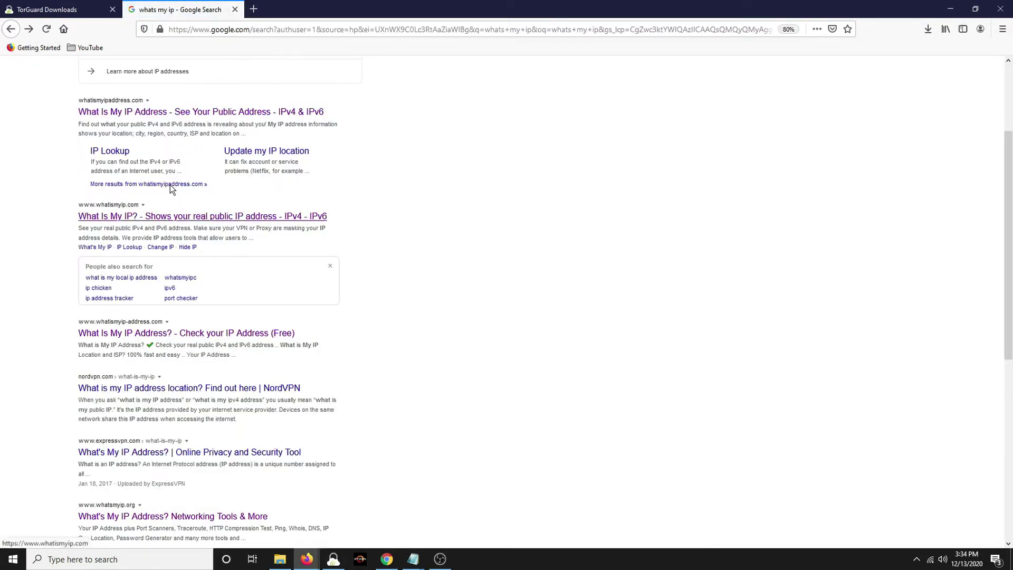
- Verify on whatismyipaddress.com that 188.214.158.18 is an M247 Ltd address in Johannesburg, South Africa
click(174, 112)
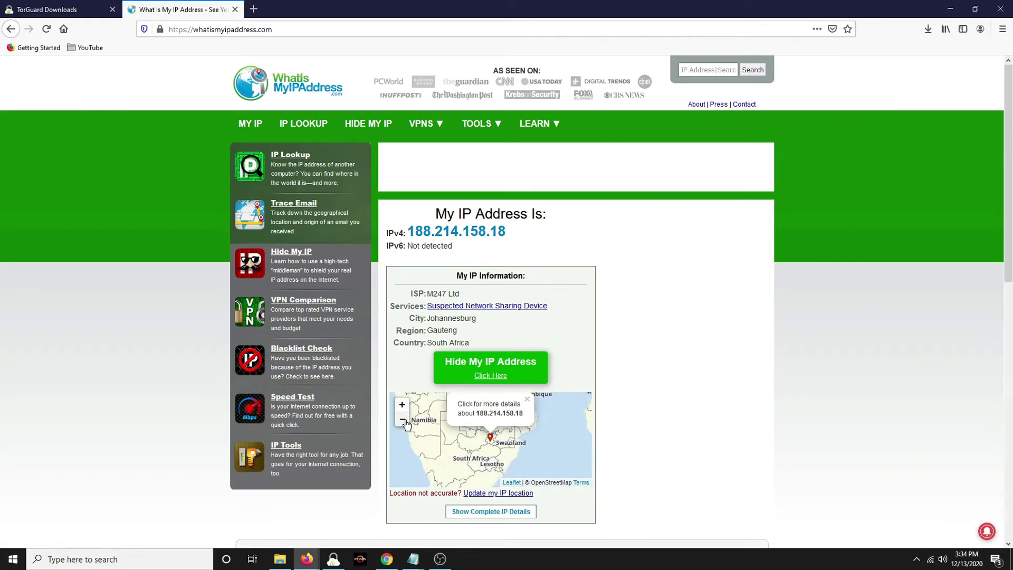
click(403, 420)
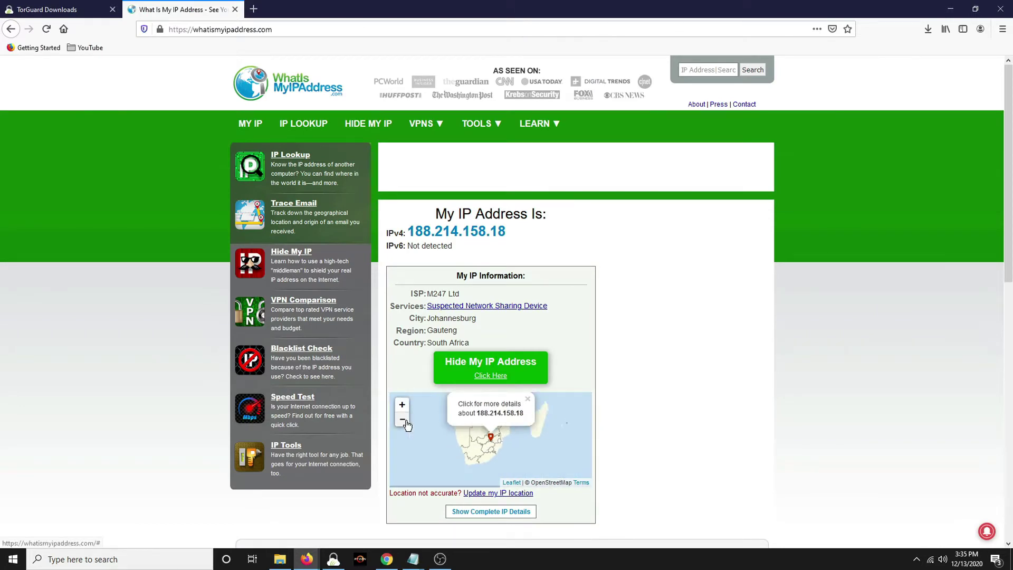
click(542, 402)
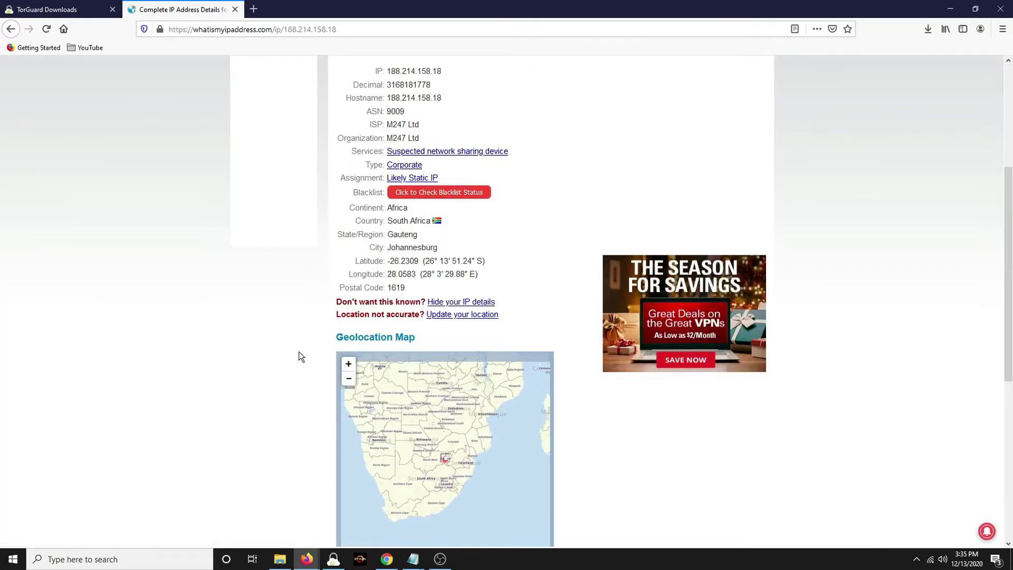
click(348, 378)
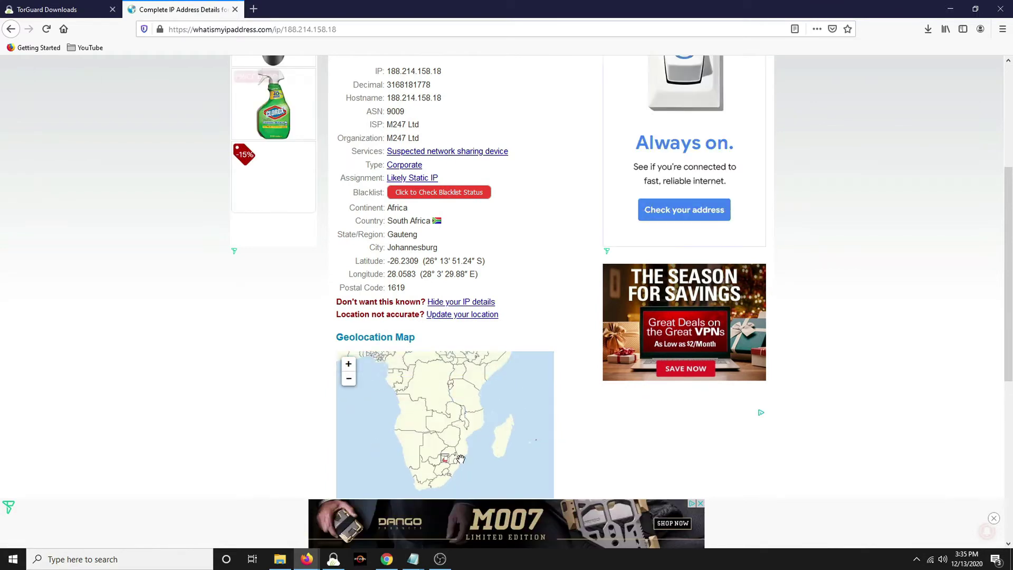
scroll(337, 412, down, 1)
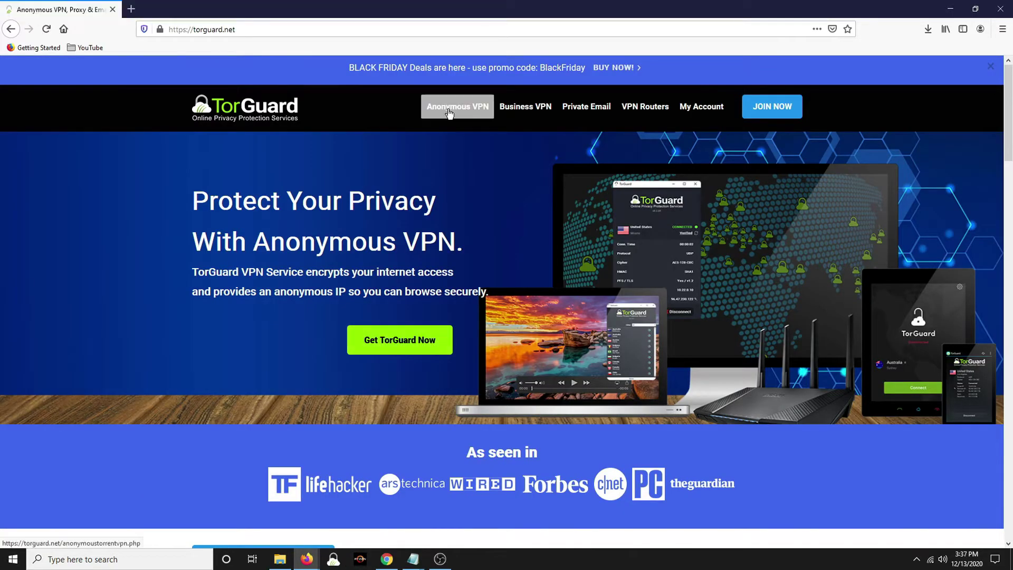
- Open the Anonymous VPN Service page and browse its features and country list
click(449, 112)
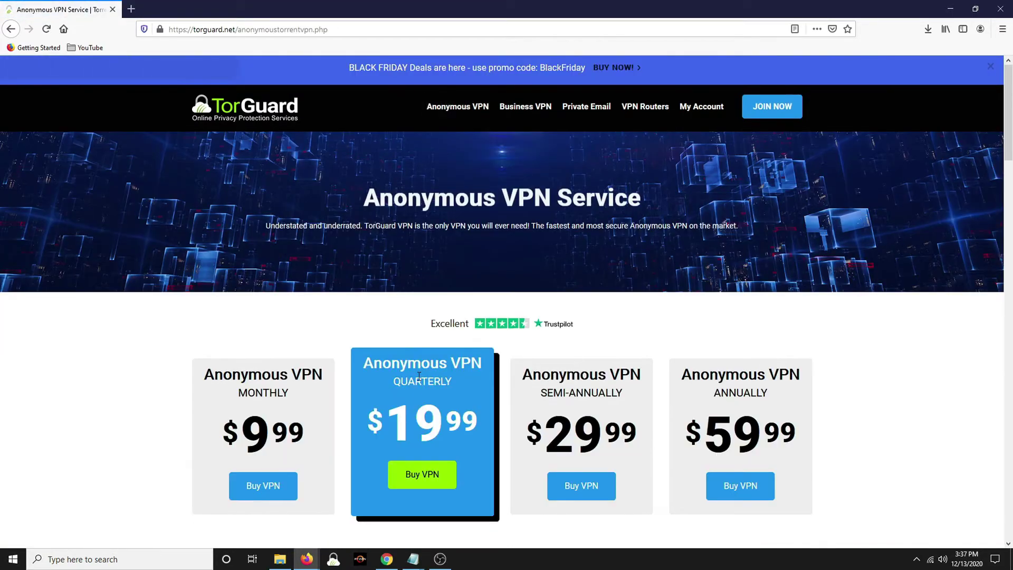
scroll(333, 319, down, 3)
scroll(515, 377, up, 3)
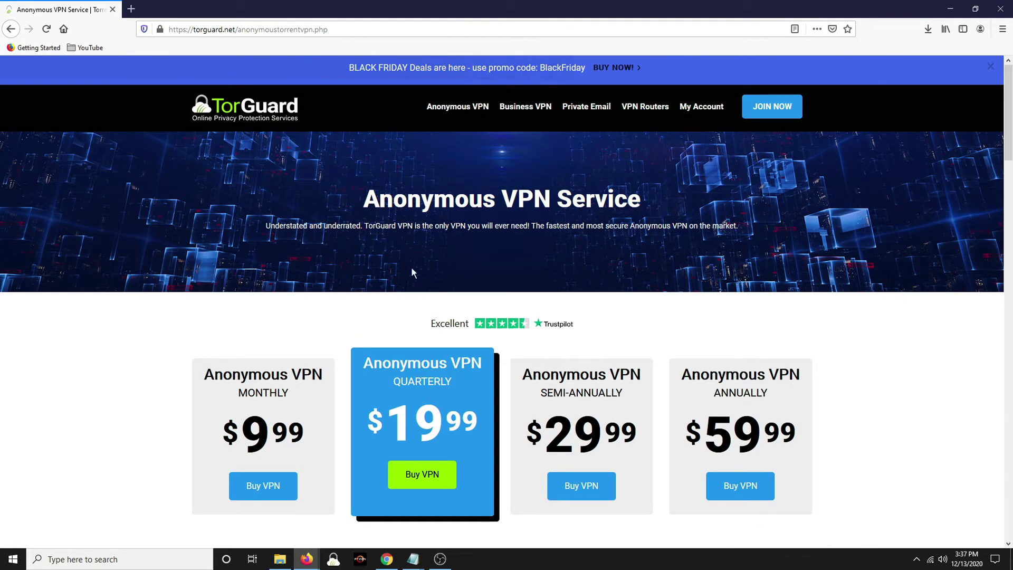
scroll(394, 318, down, 2)
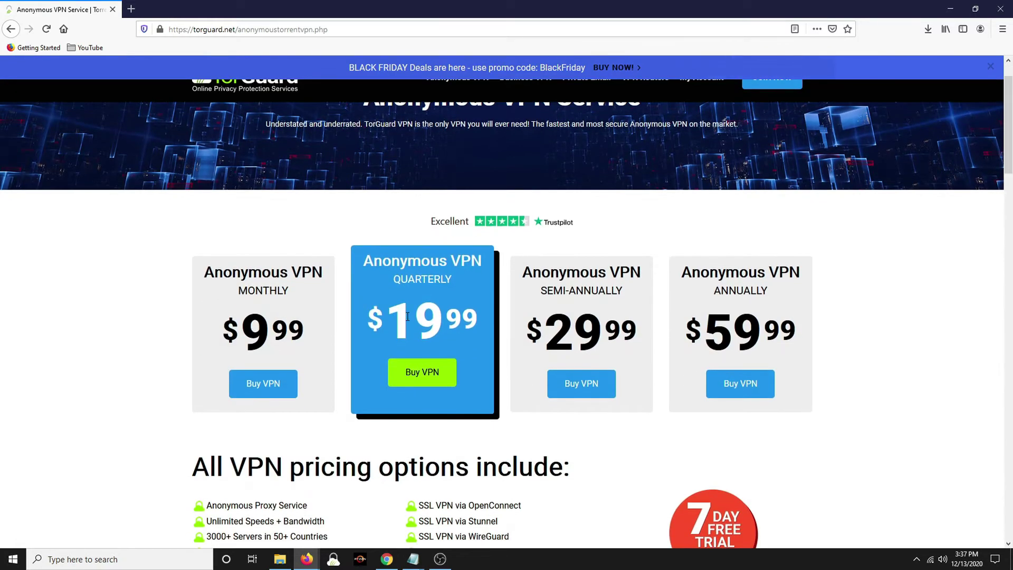
scroll(407, 317, down, 10)
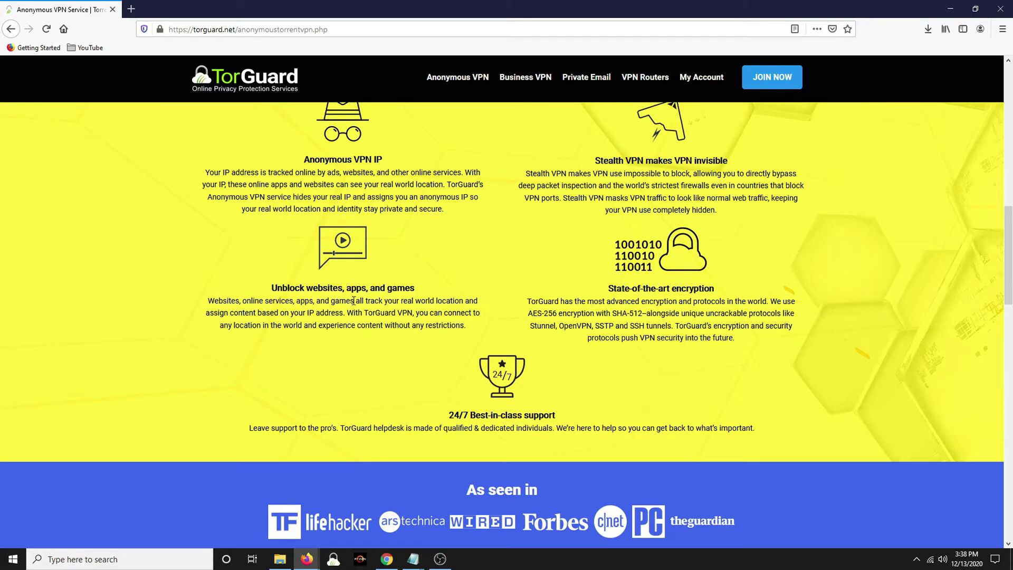
scroll(368, 338, up, 3)
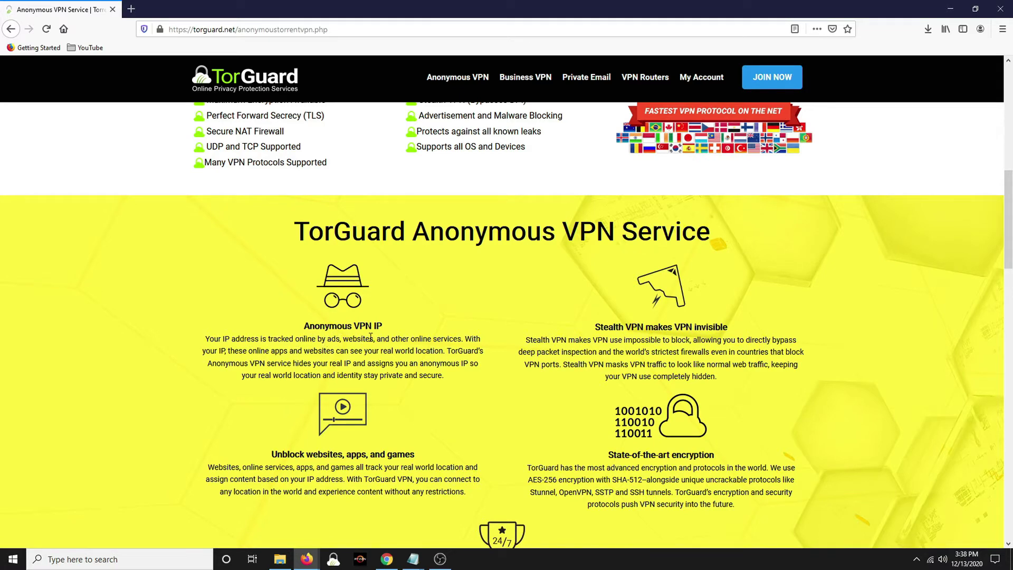
scroll(286, 361, down, 8)
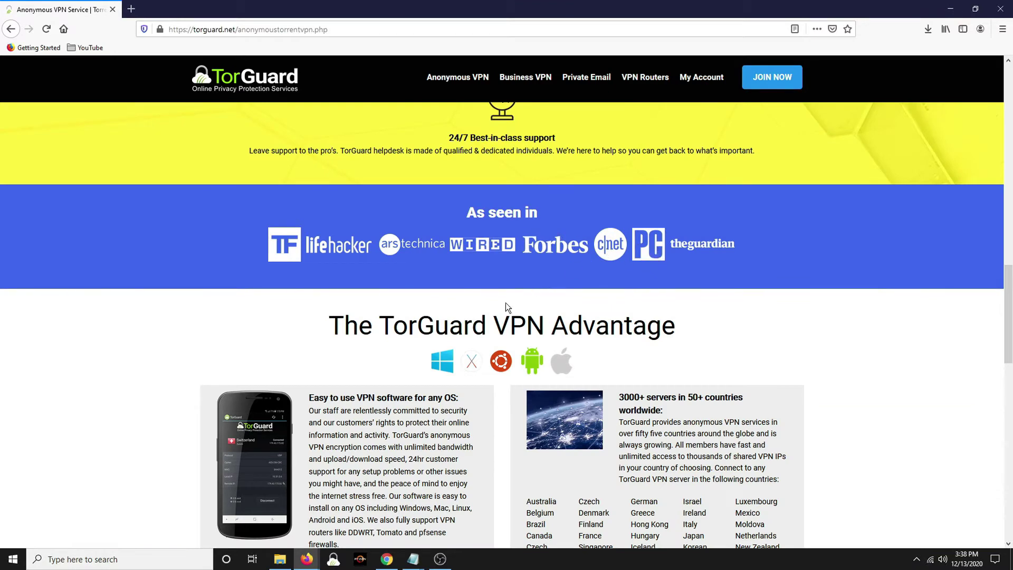
scroll(422, 298, down, 2)
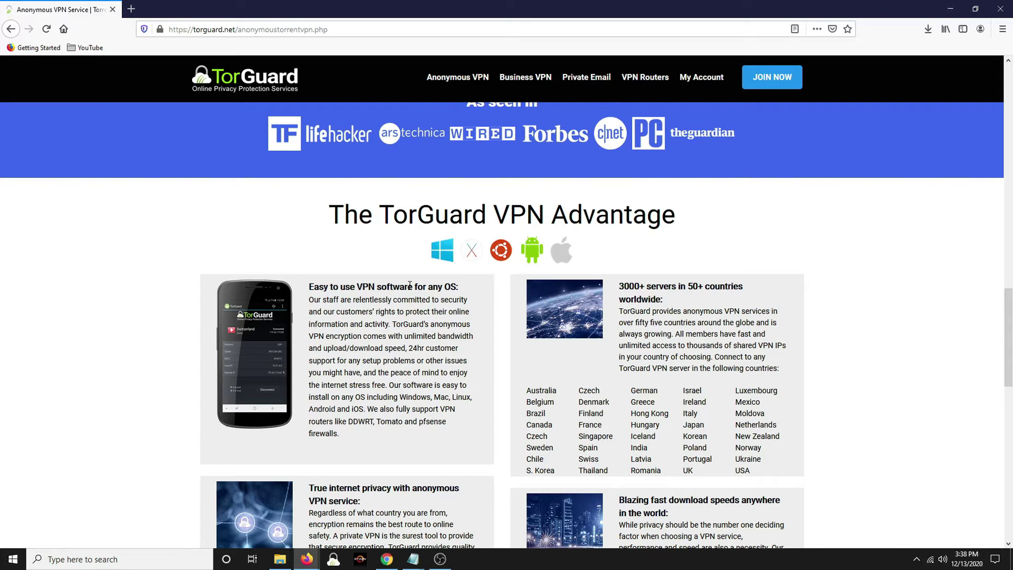
scroll(369, 263, down, 2)
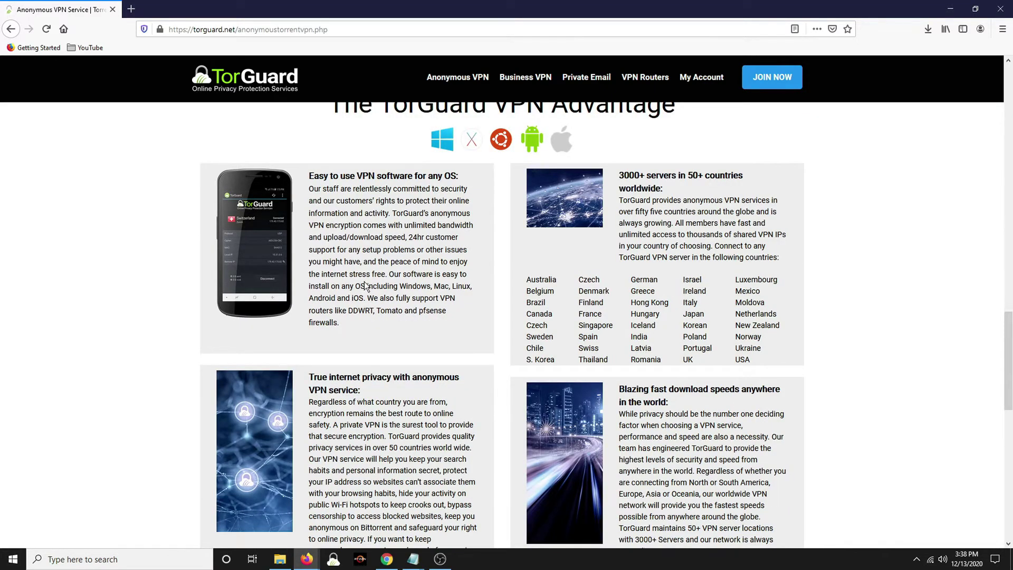
scroll(365, 285, down, 1)
scroll(366, 285, down, 5)
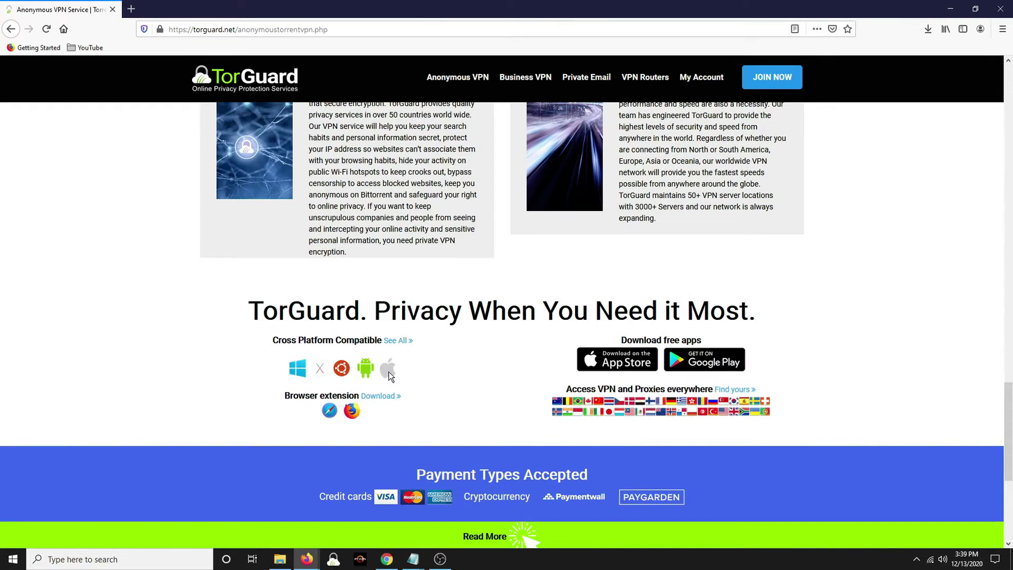
- Return to the four pricing plans, from $9.99 monthly to $59.99 annually
scroll(422, 362, up, 9)
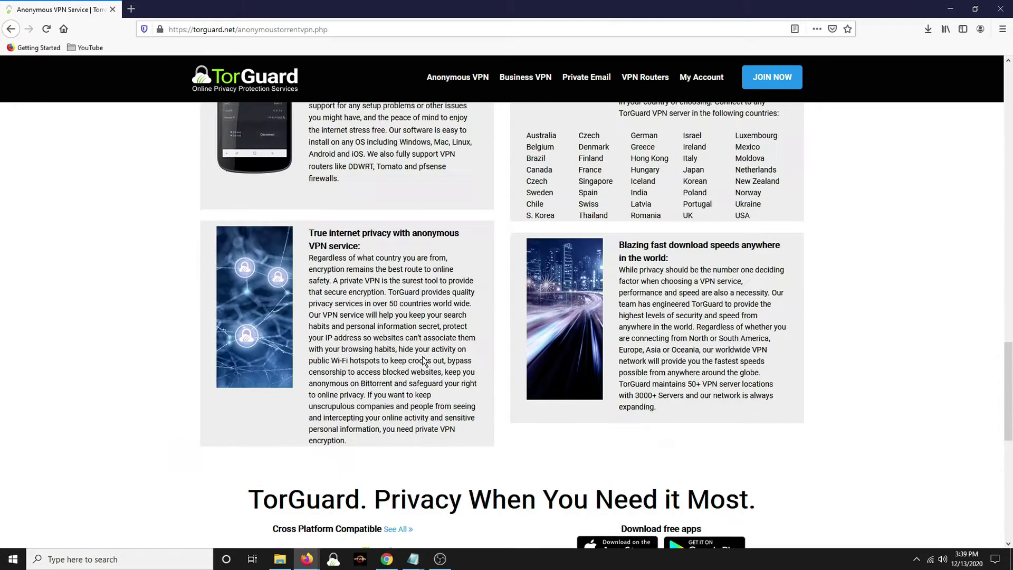
scroll(548, 249, down, 5)
scroll(575, 287, up, 1)
scroll(575, 287, up, 1)
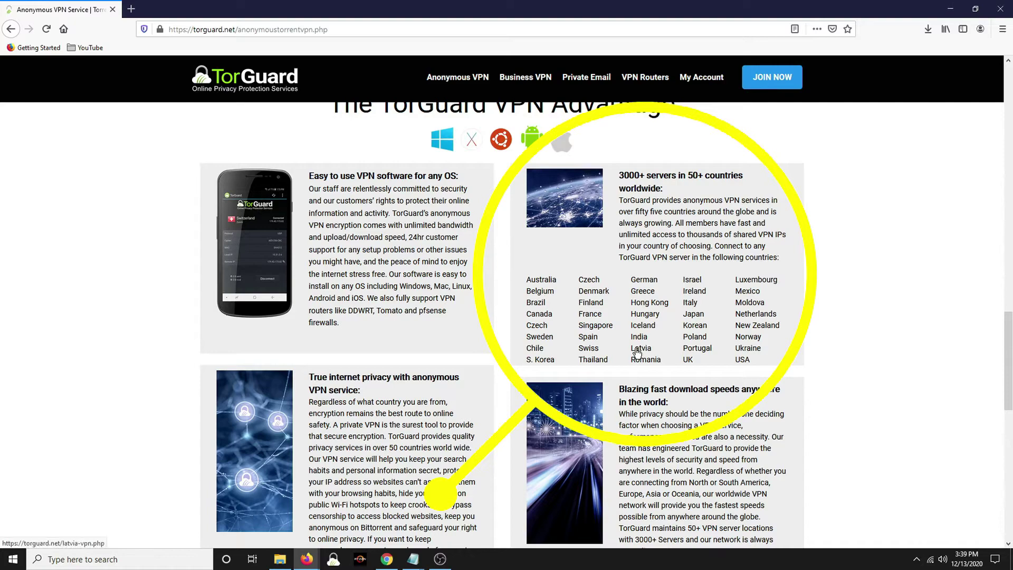
scroll(520, 343, down, 1)
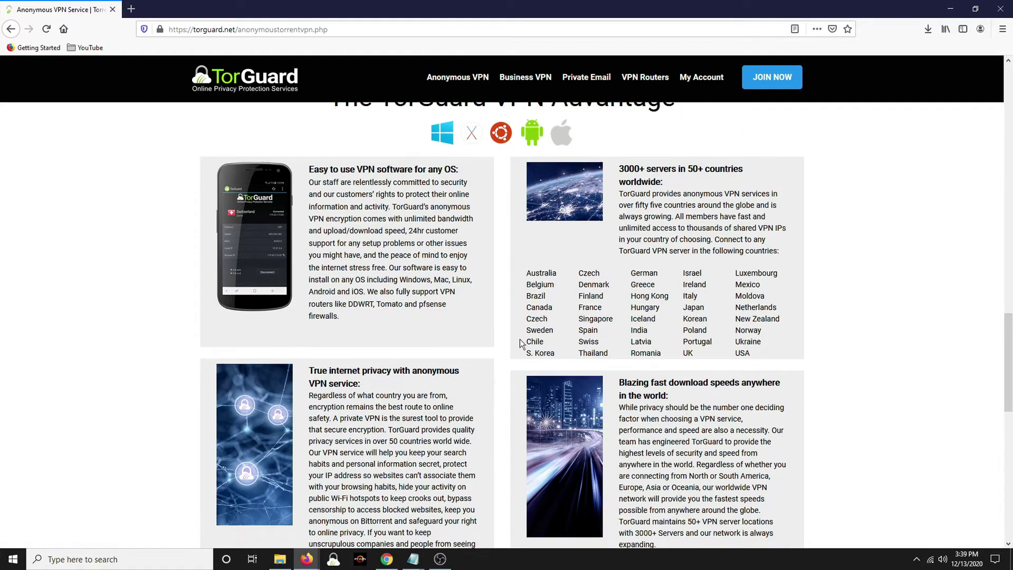
scroll(476, 284, up, 10)
scroll(476, 283, up, 10)
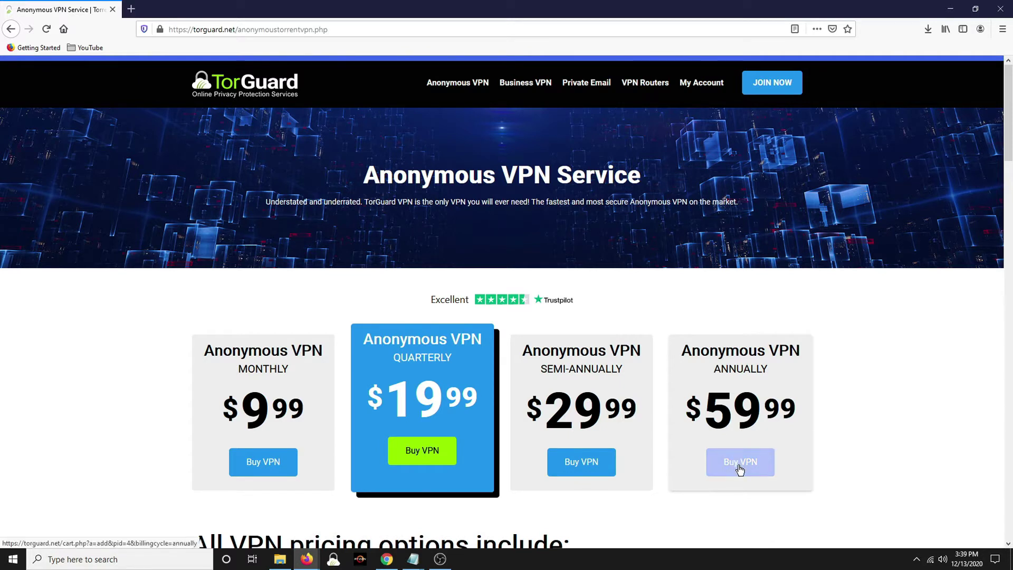
- Add the annual Anonymous VPN plan to the shopping cart
click(741, 469)
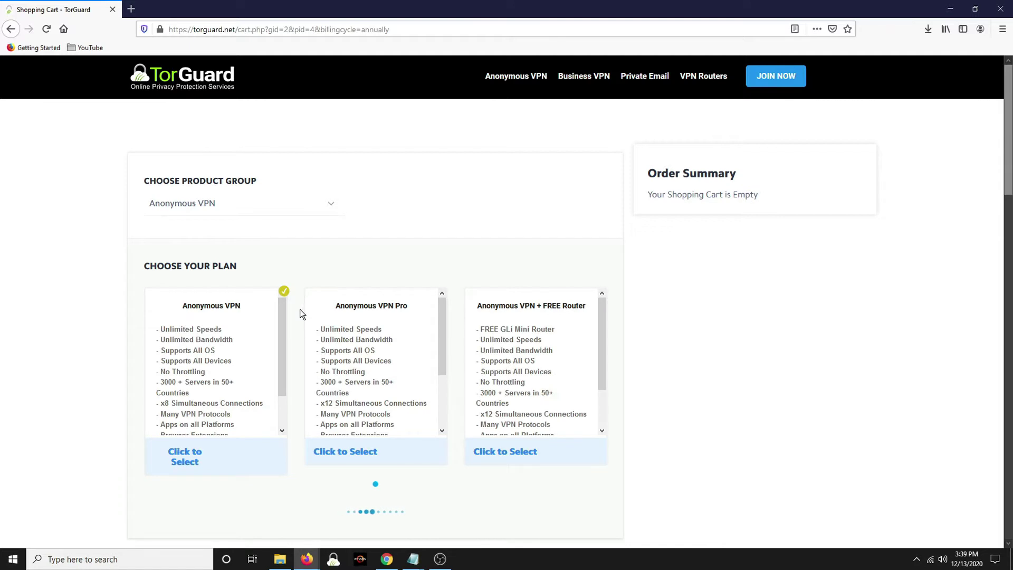
scroll(260, 287, down, 1)
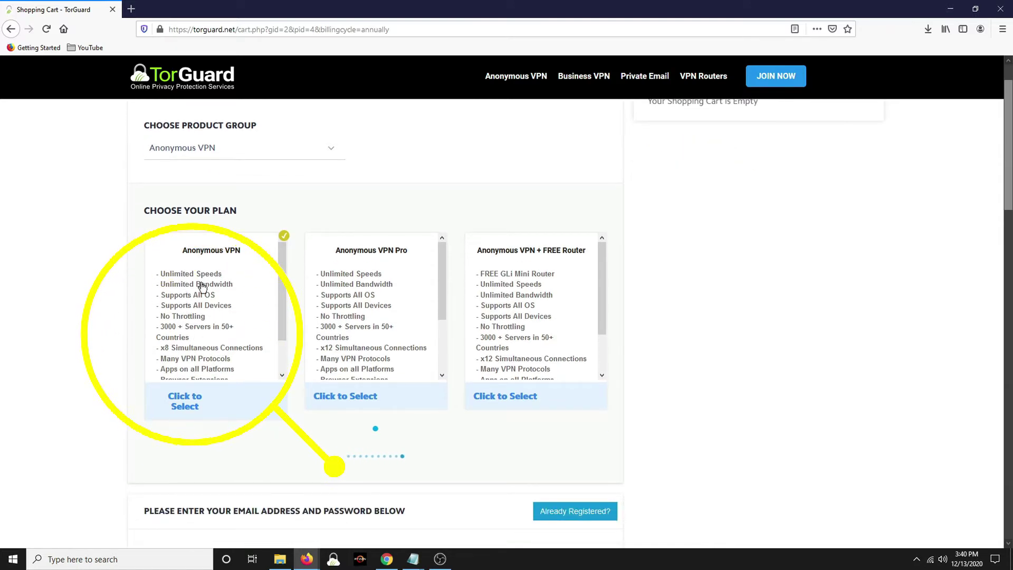
scroll(210, 283, down, 1)
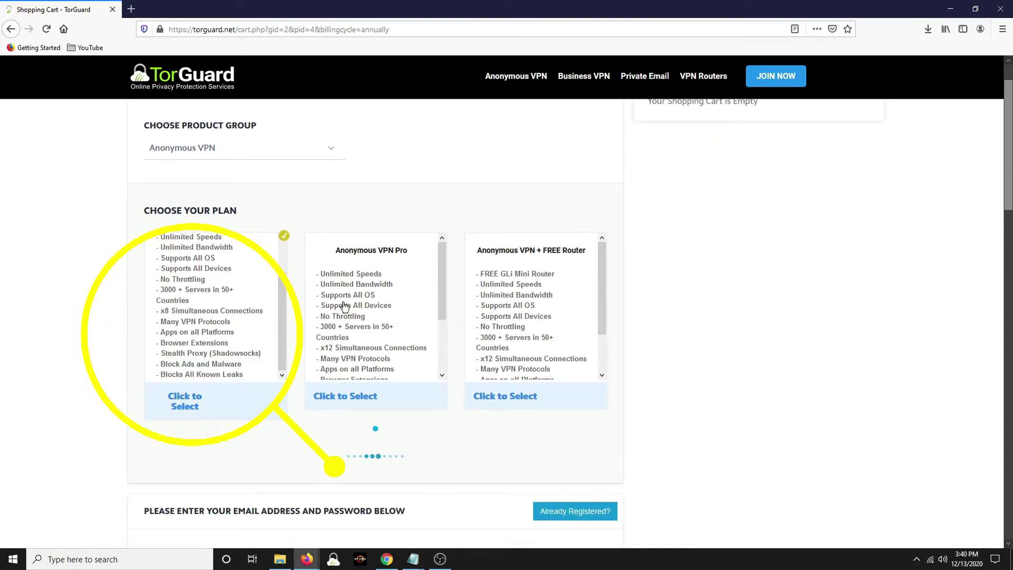
scroll(344, 305, down, 2)
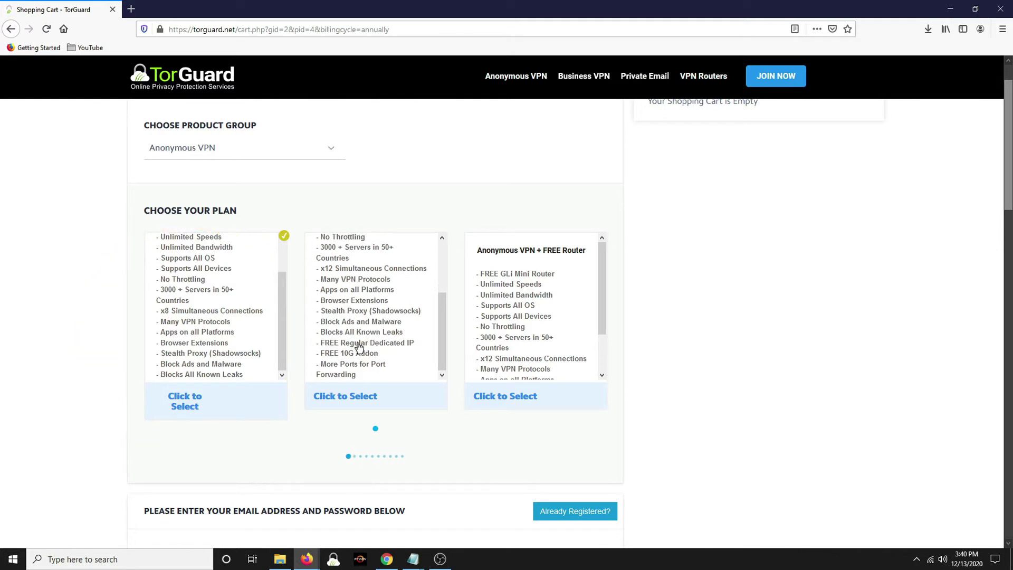
scroll(222, 296, down, 1)
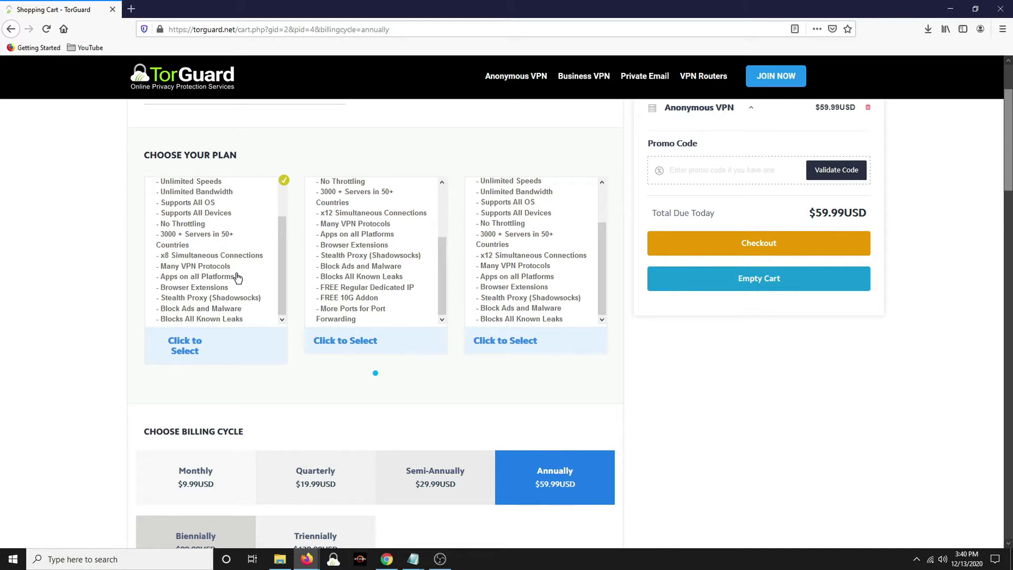
- Review the cart's plan cards and billing cycles, keeping the annual cycle at $59.99USD due
scroll(227, 288, up, 2)
scroll(240, 292, down, 2)
scroll(100, 240, up, 3)
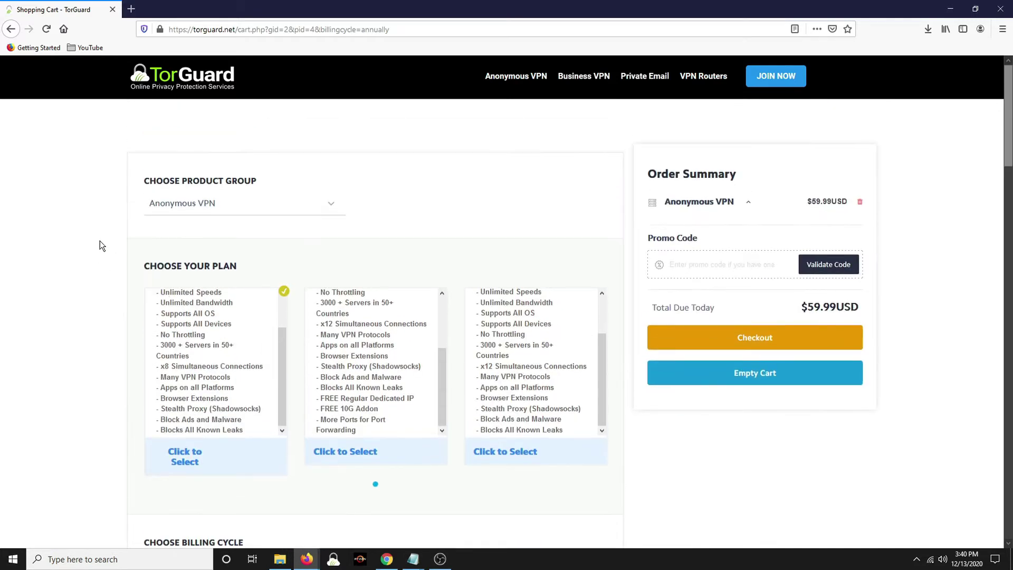
scroll(235, 359, up, 2)
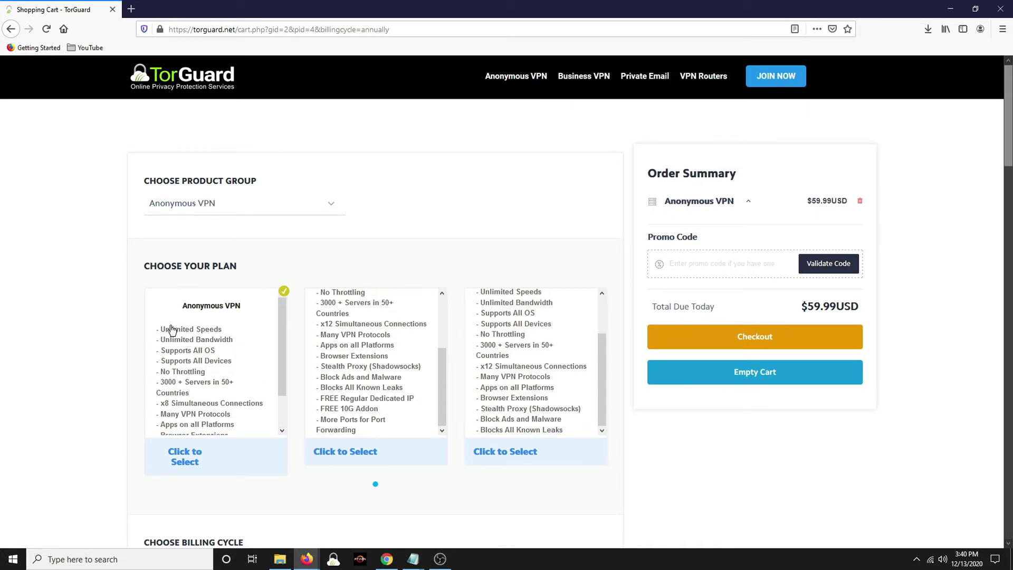
scroll(369, 346, down, 4)
scroll(241, 298, up, 4)
scroll(248, 357, down, 3)
scroll(200, 359, down, 2)
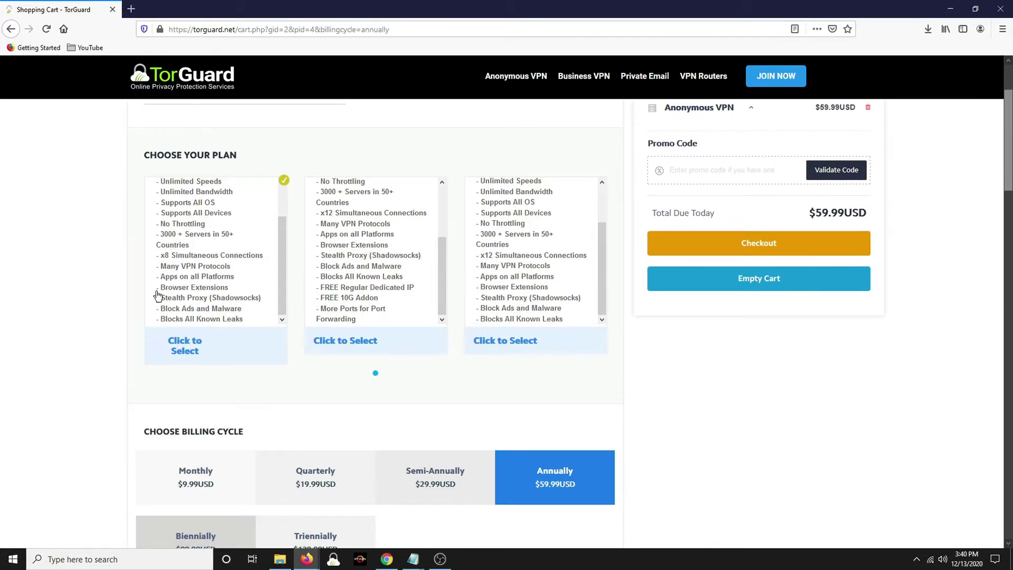
scroll(516, 291, down, 2)
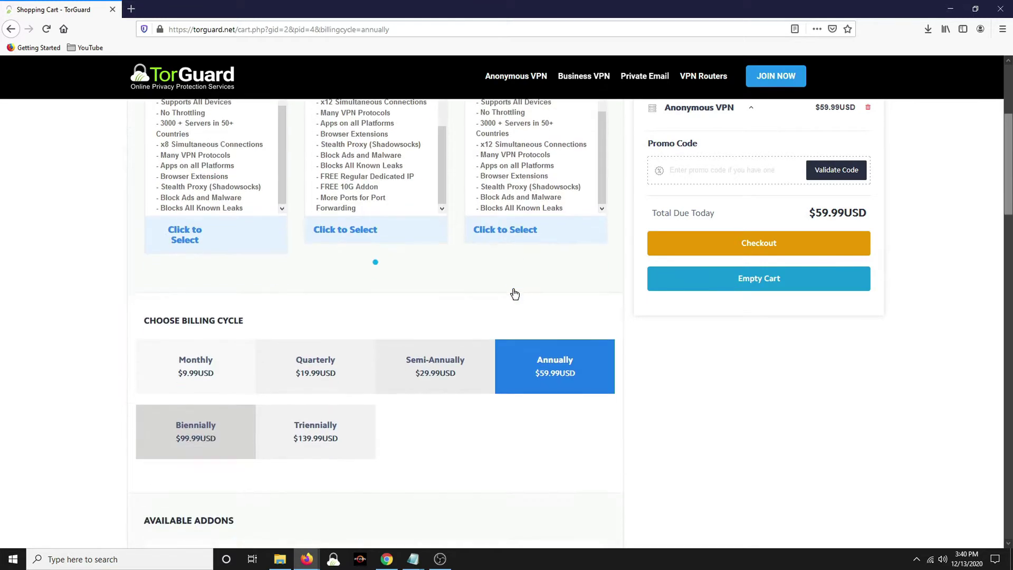
scroll(517, 327, up, 3)
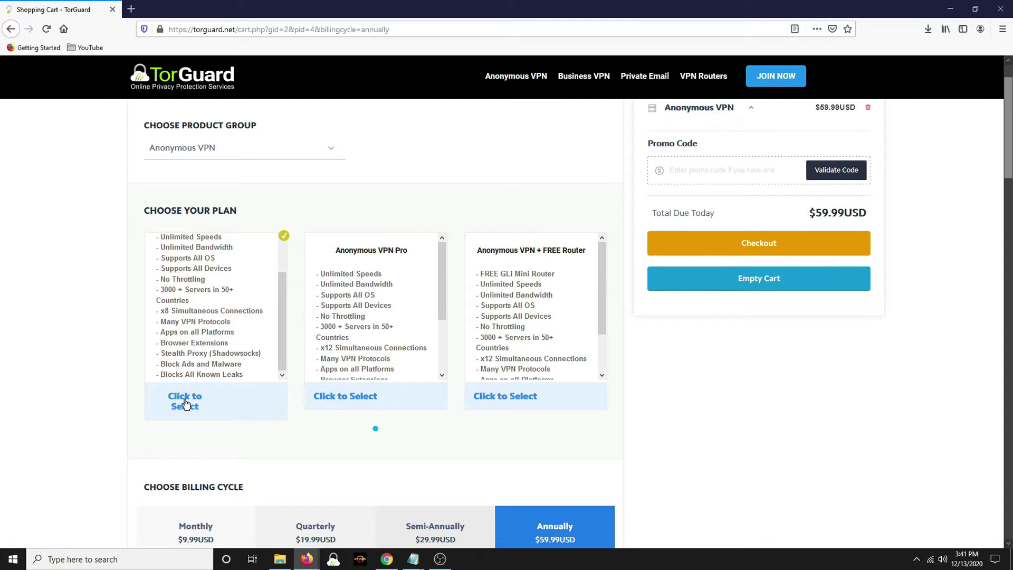
- Apply promo code UNLOCK for a 50% recurring discount, bringing the total to $29.99USD
scroll(633, 357, up, 1)
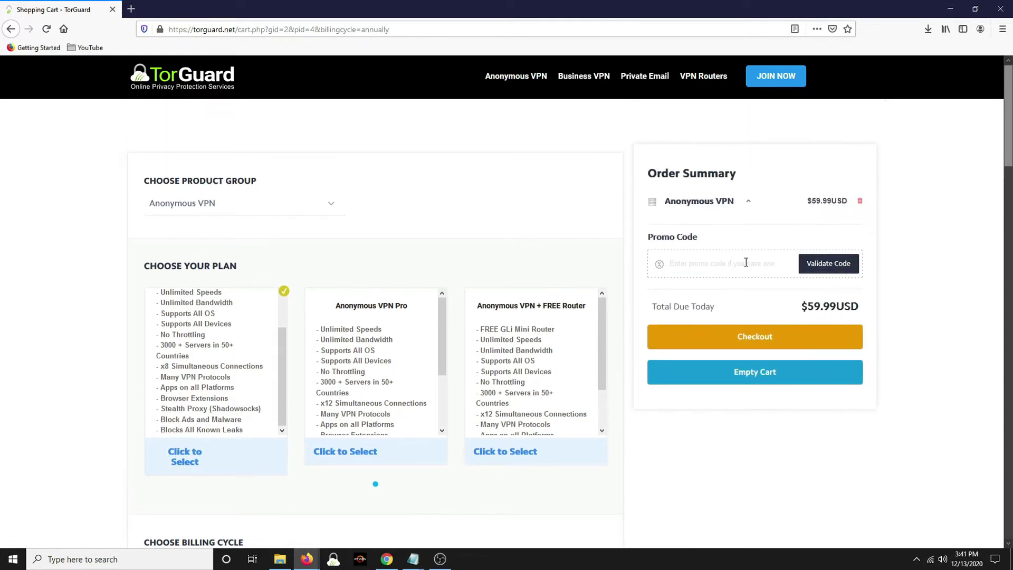
click(685, 263)
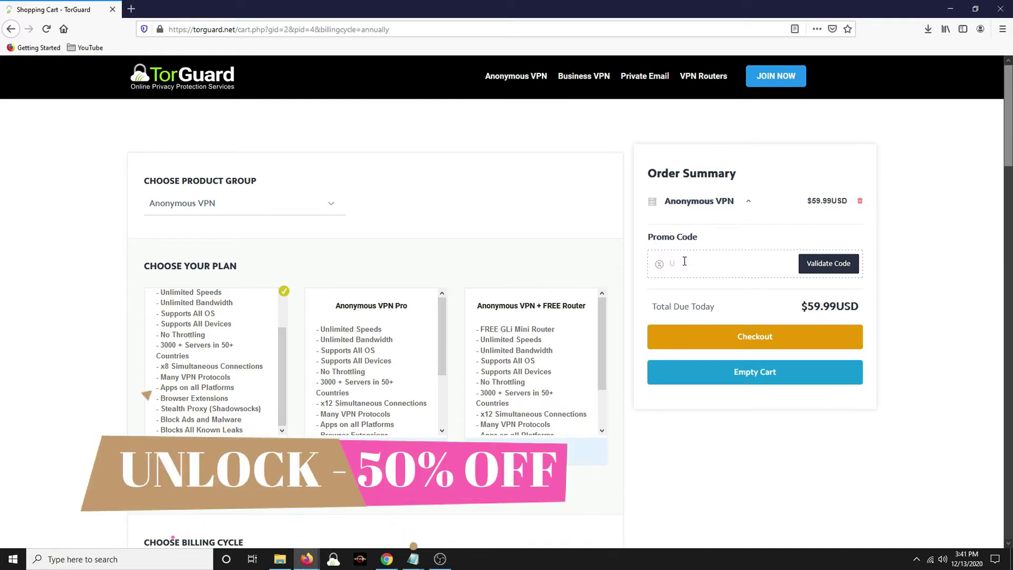
text(UNLOCK)
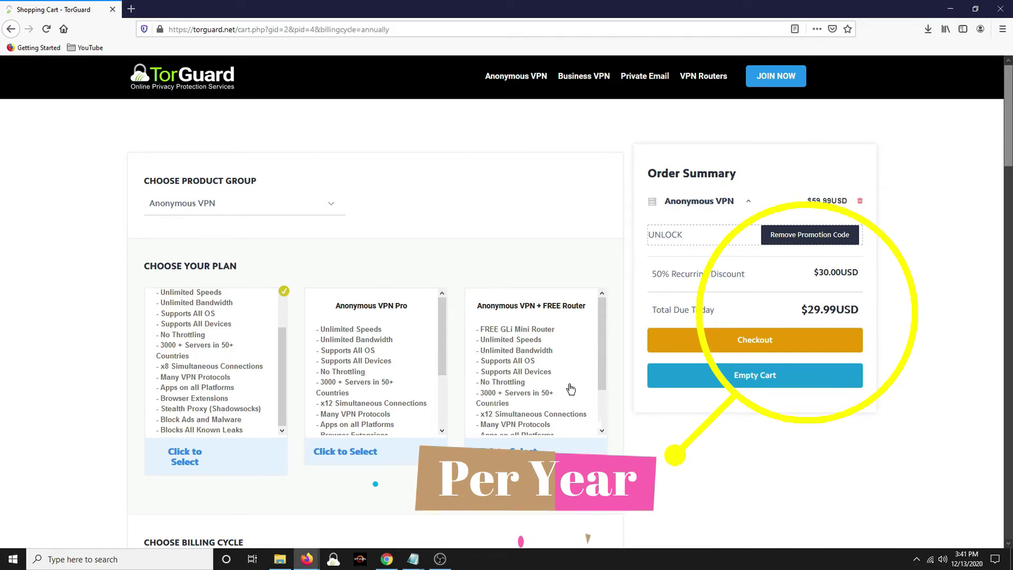
- Proceed to checkout and review the account details, payment method and Terms of Service sections
click(767, 350)
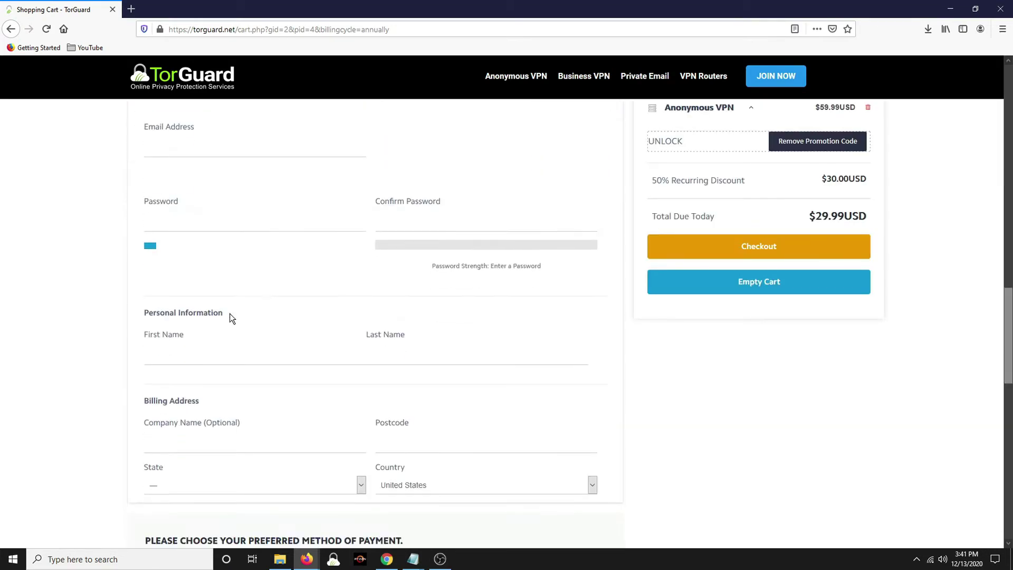
scroll(267, 399, down, 6)
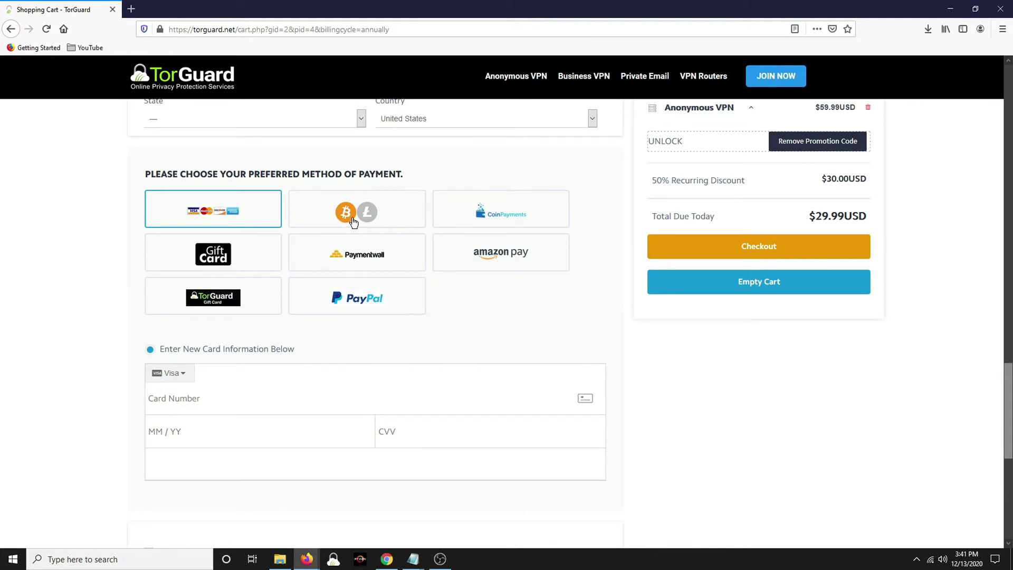
scroll(223, 277, up, 6)
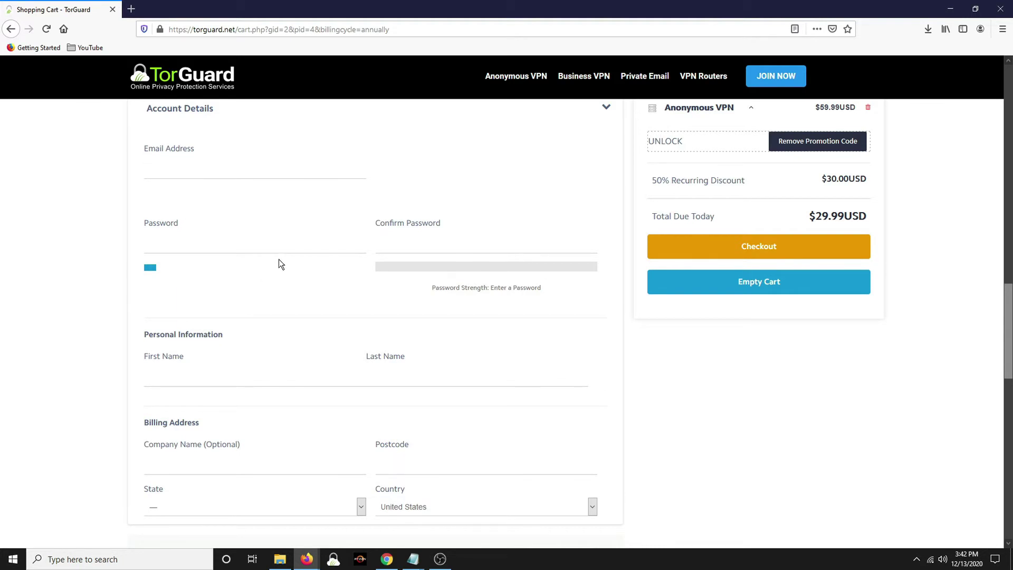
scroll(279, 264, down, 10)
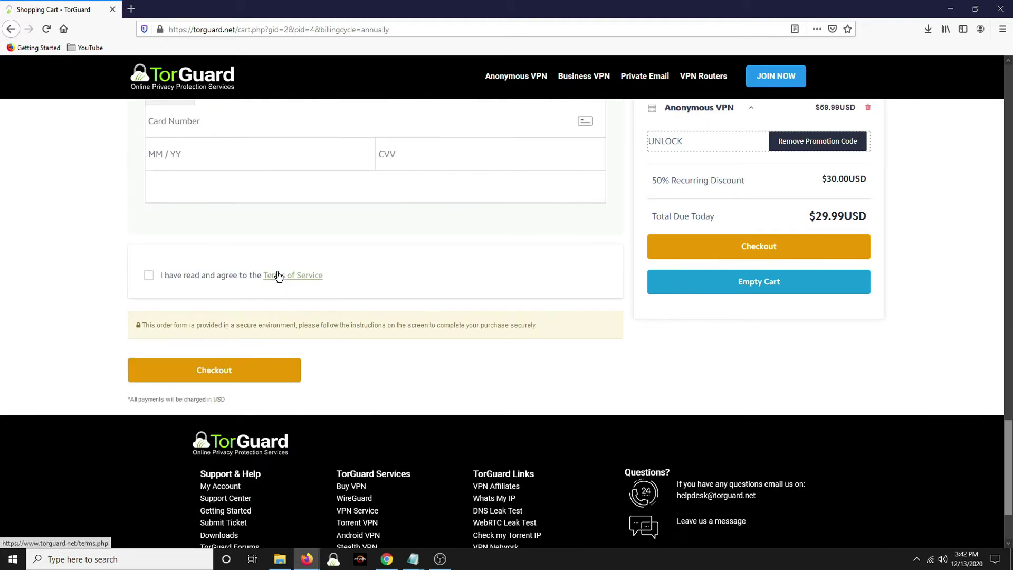
scroll(278, 273, up, 15)
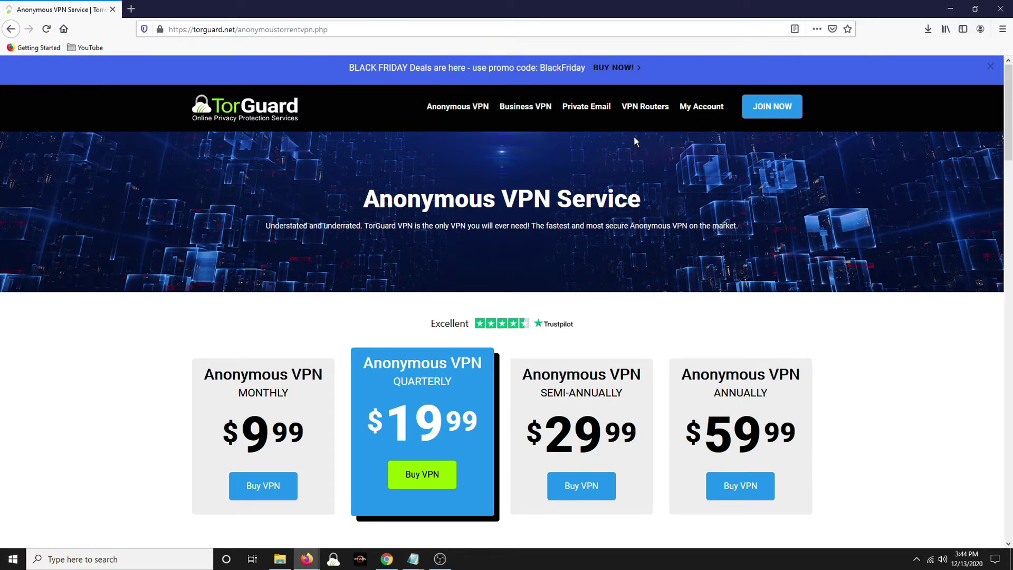
- Log in to the TorGuard client area with the saved account e-mail and password
click(707, 115)
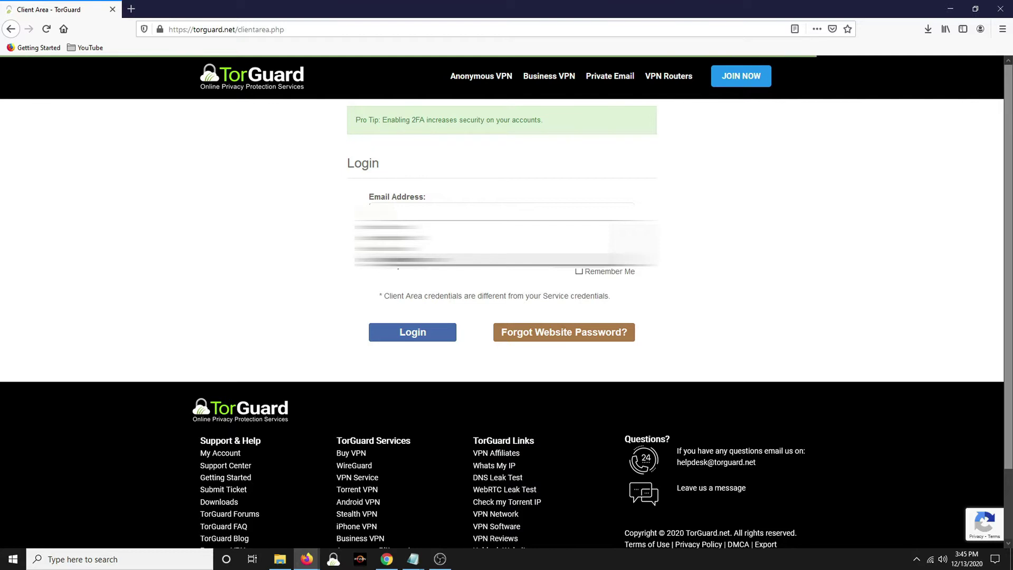
click(401, 242)
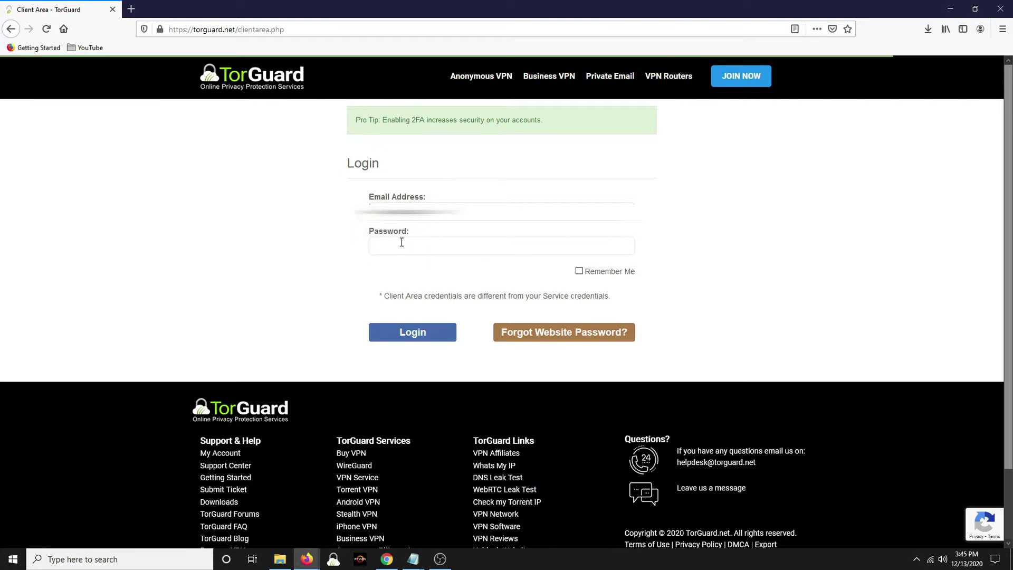
key(ctrl+v)
click(411, 332)
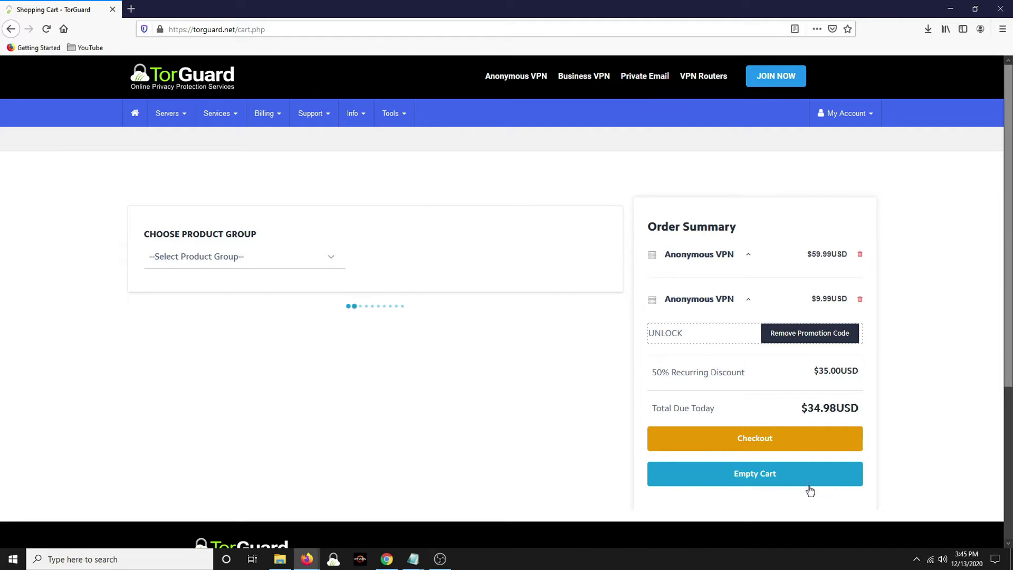
- Empty the shopping cart and go to the TorGuard Client Downloads page under Support > Downloads
click(746, 475)
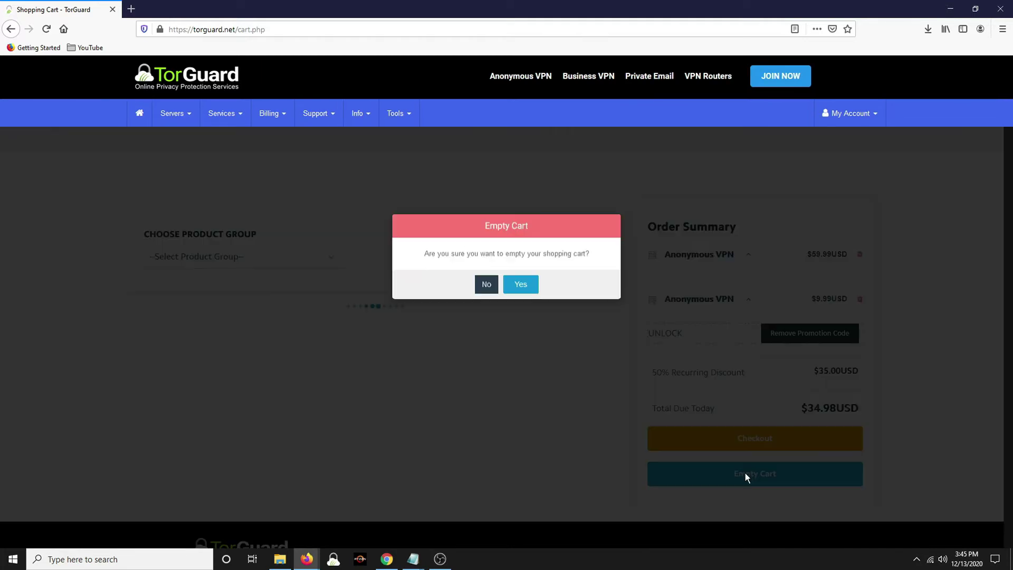
click(521, 292)
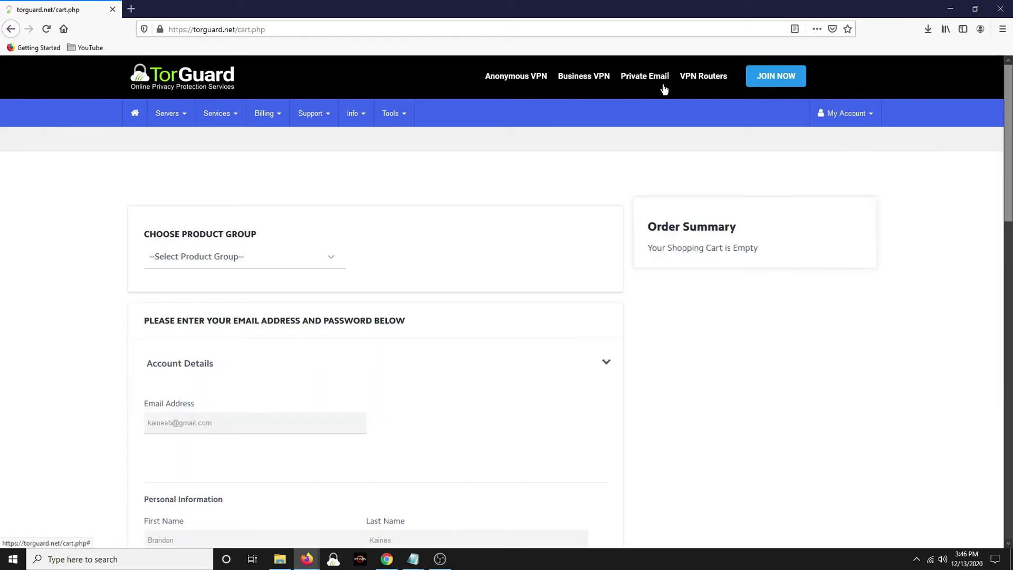
mouse_move(314, 103)
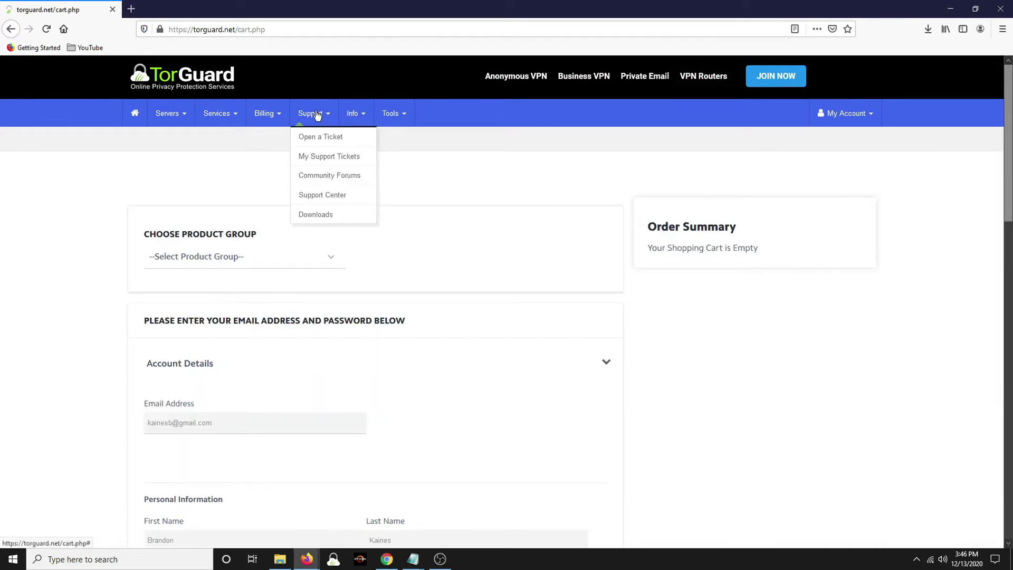
mouse_move(280, 114)
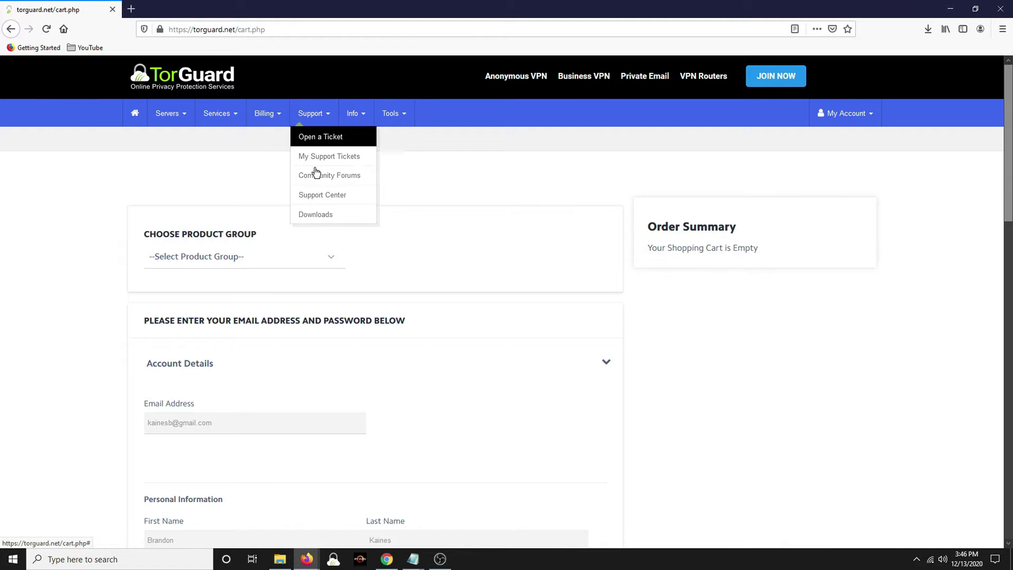
click(323, 216)
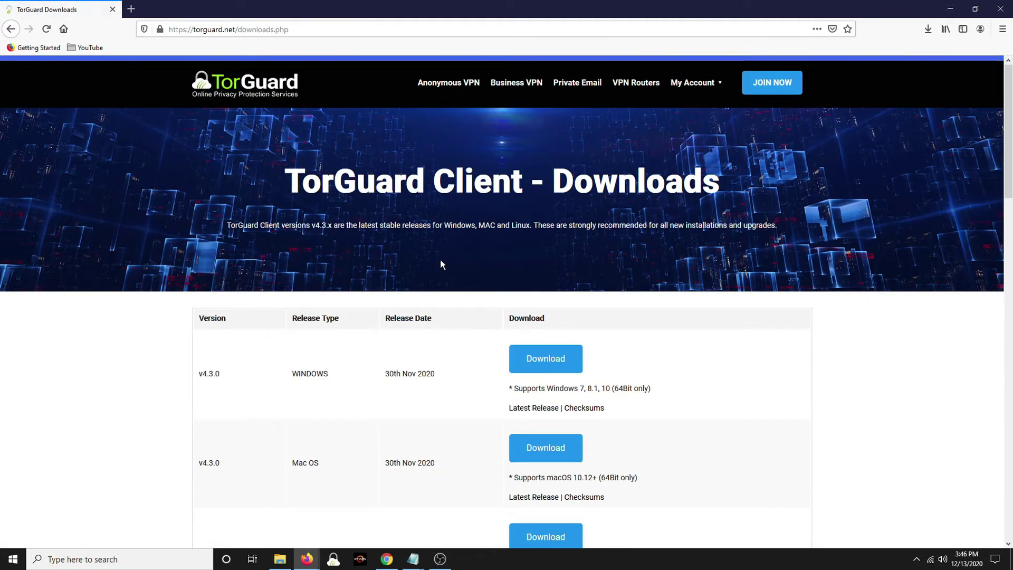
- Download and save the Windows v4.3.0 installer torguard-setup-latest.exe (50.9 MB)
scroll(400, 274, down, 10)
scroll(400, 274, up, 6)
scroll(400, 273, up, 3)
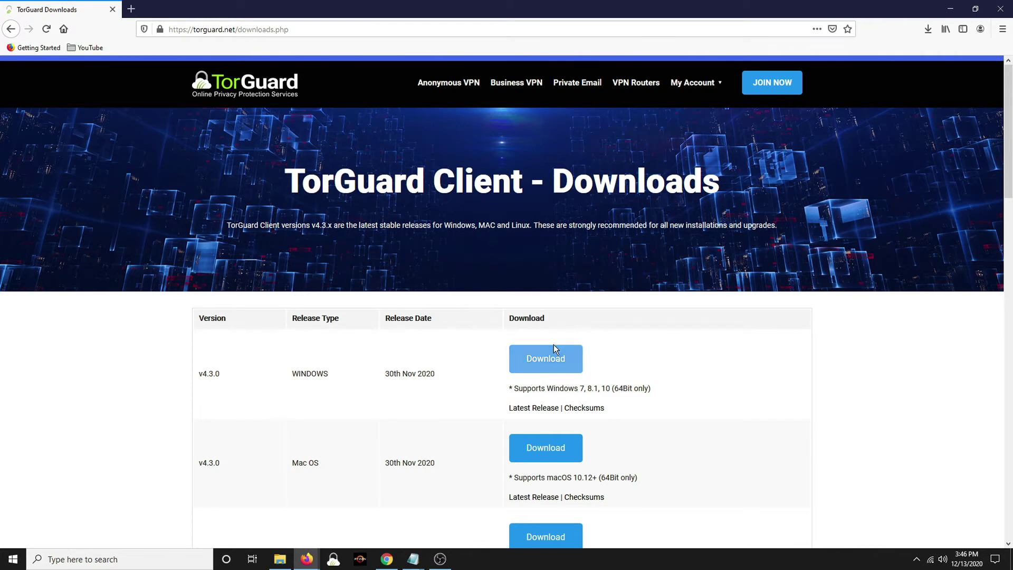
scroll(575, 355, down, 4)
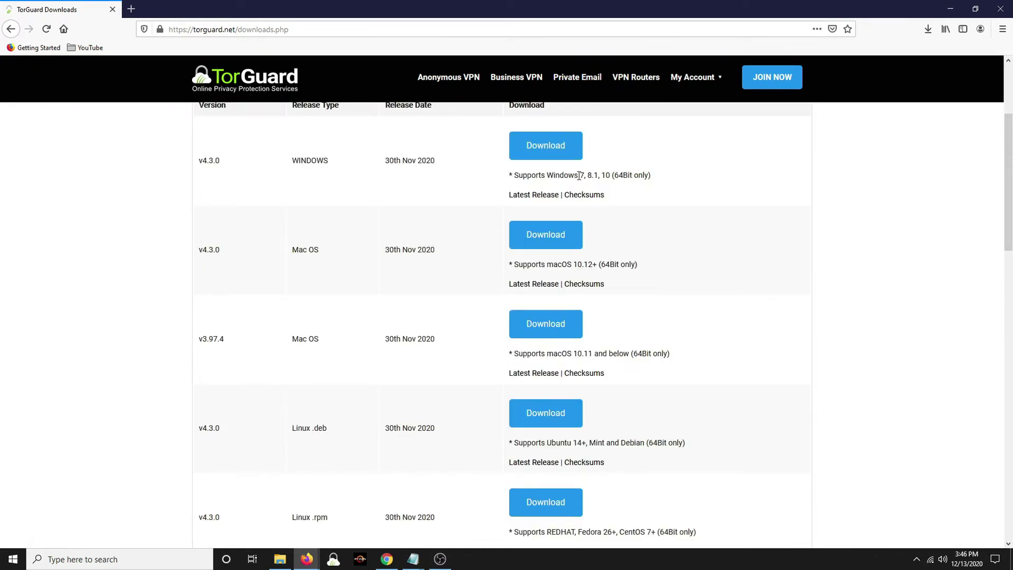
scroll(592, 253, down, 5)
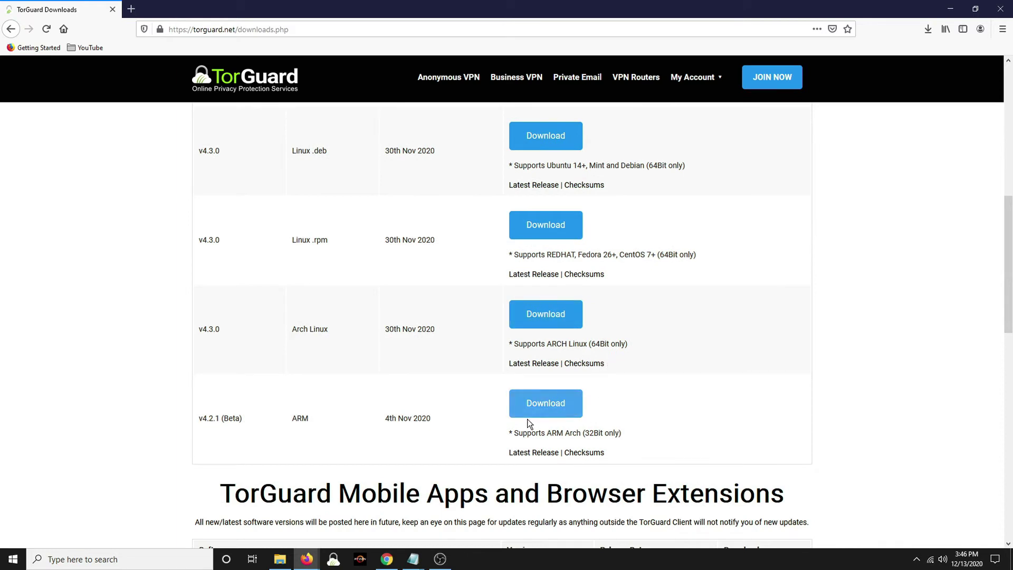
click(525, 413)
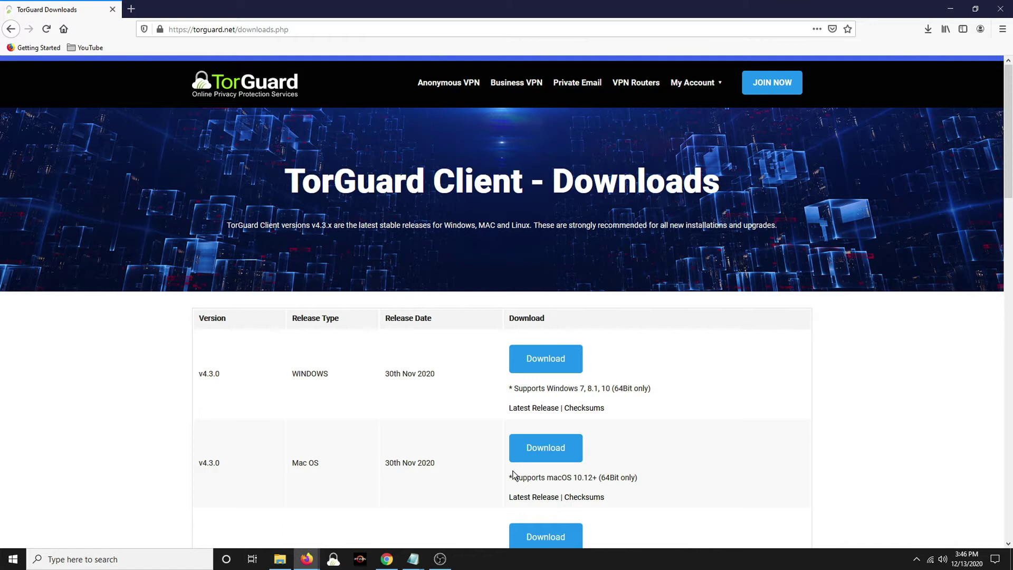
scroll(193, 293, down, 10)
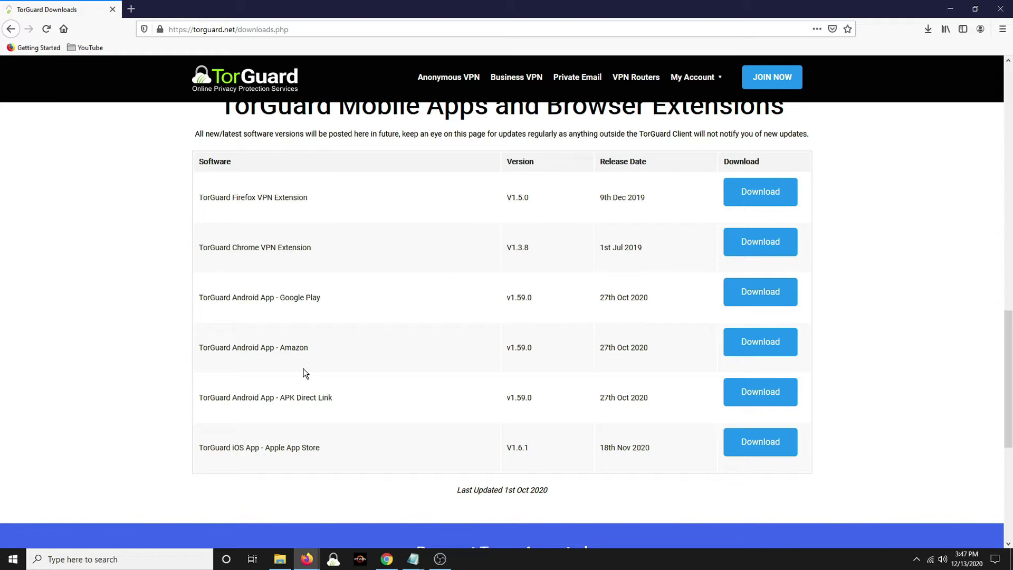
scroll(306, 368, down, 1)
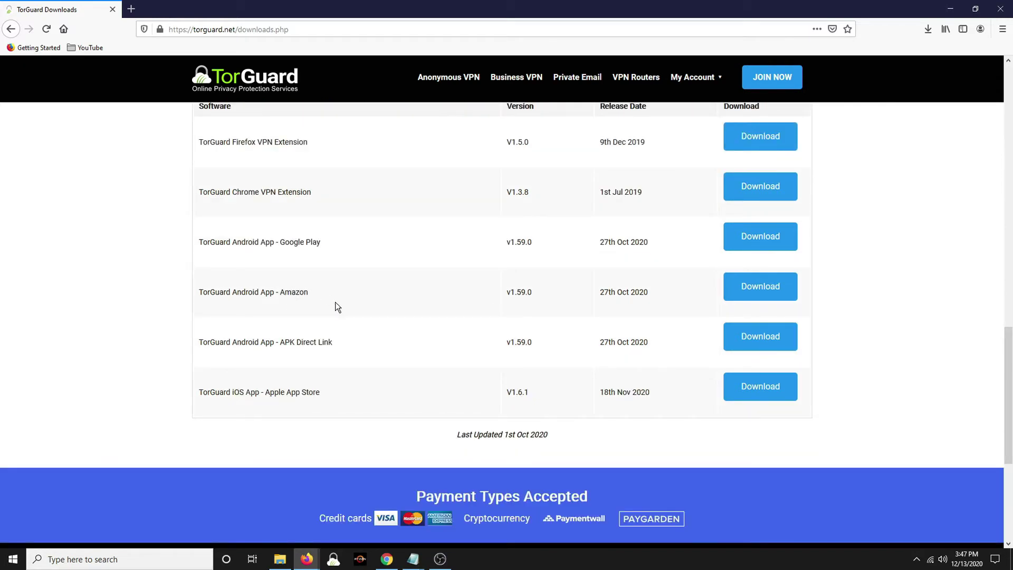
scroll(599, 385, up, 15)
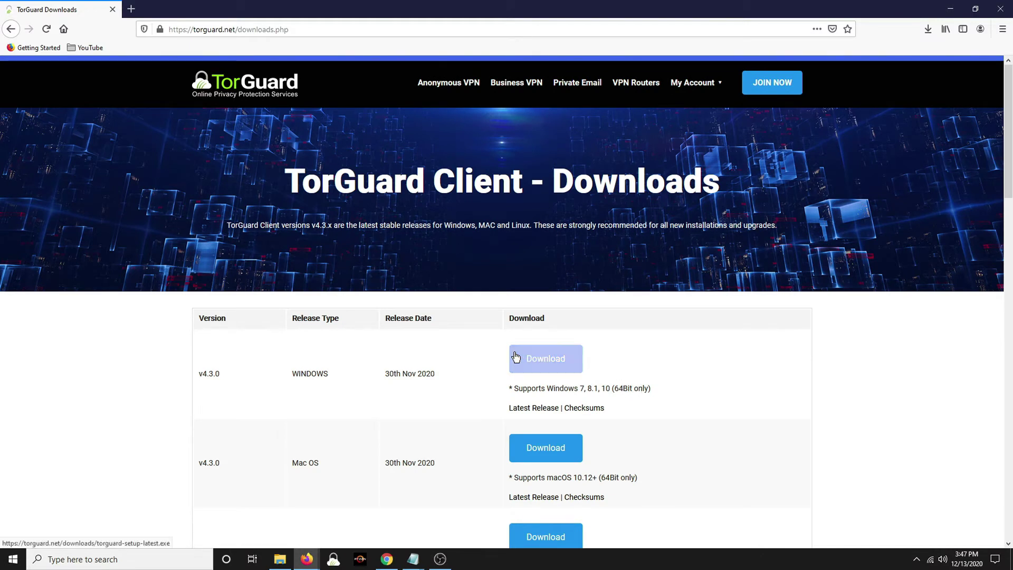
click(566, 369)
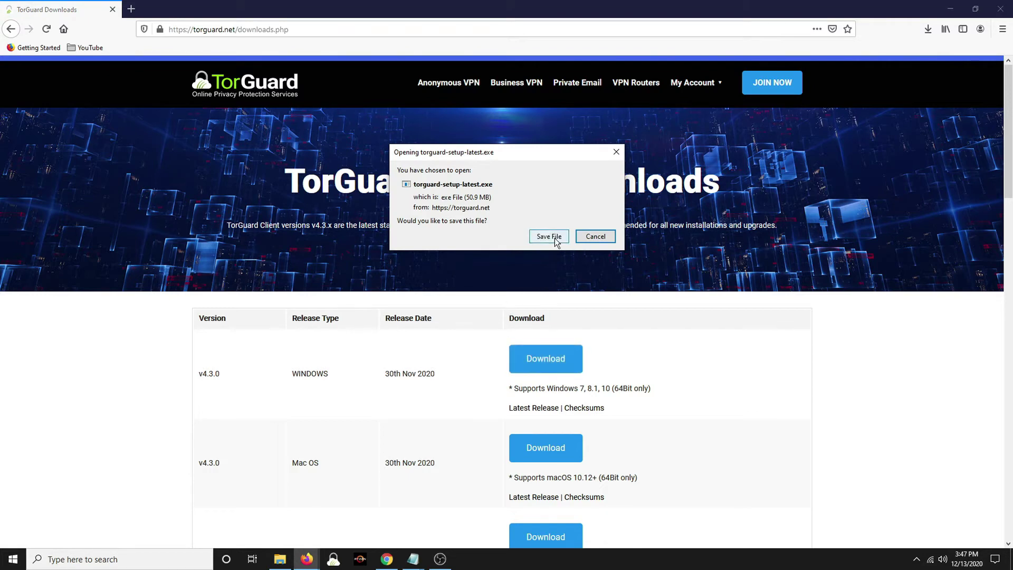
click(549, 237)
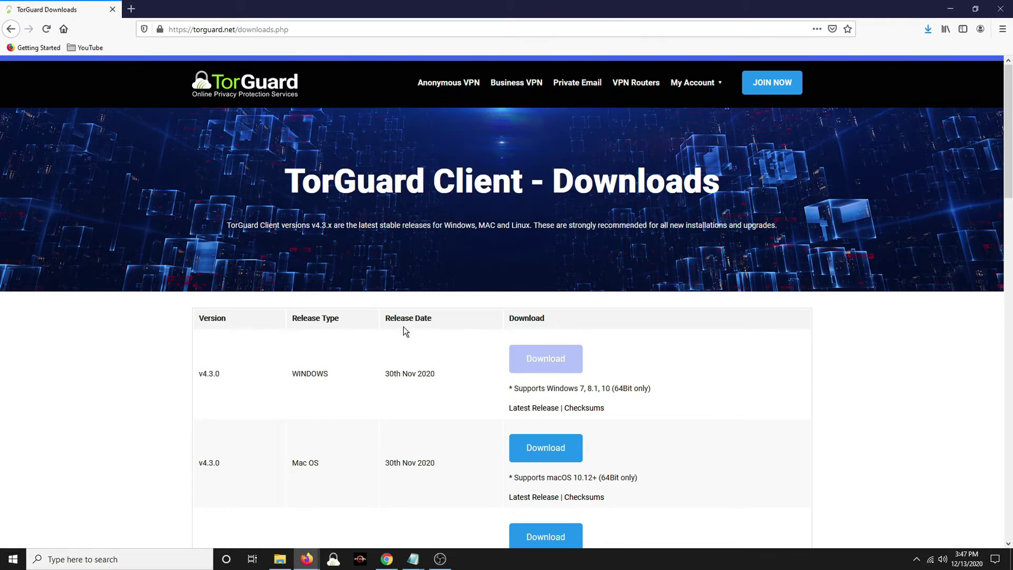
scroll(403, 327, down, 4)
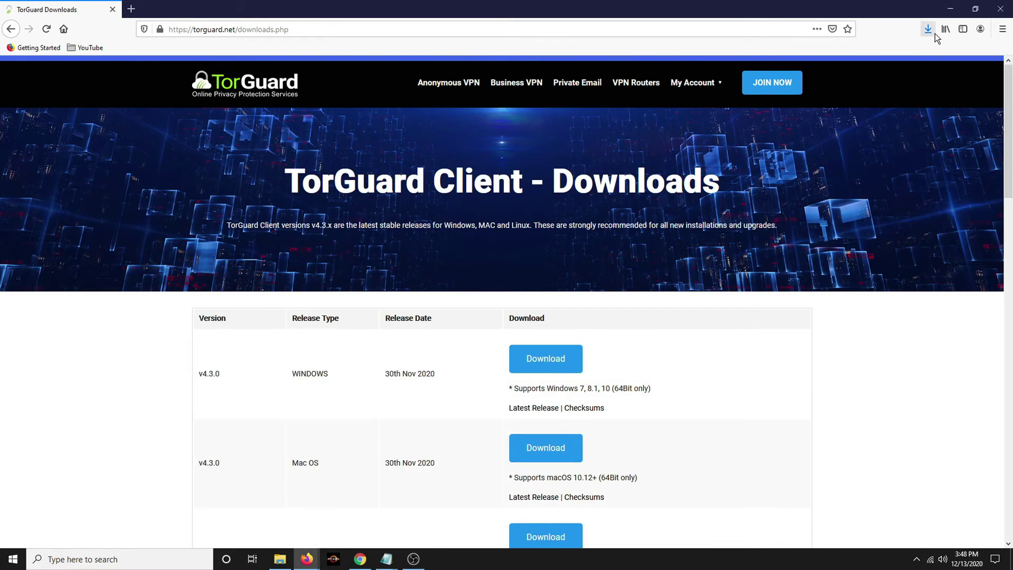
- Run torguard-setup-latest.exe from Firefox's downloads list and accept the licence agreement
click(928, 30)
click(789, 61)
drag(623, 254, 575, 364)
click(568, 367)
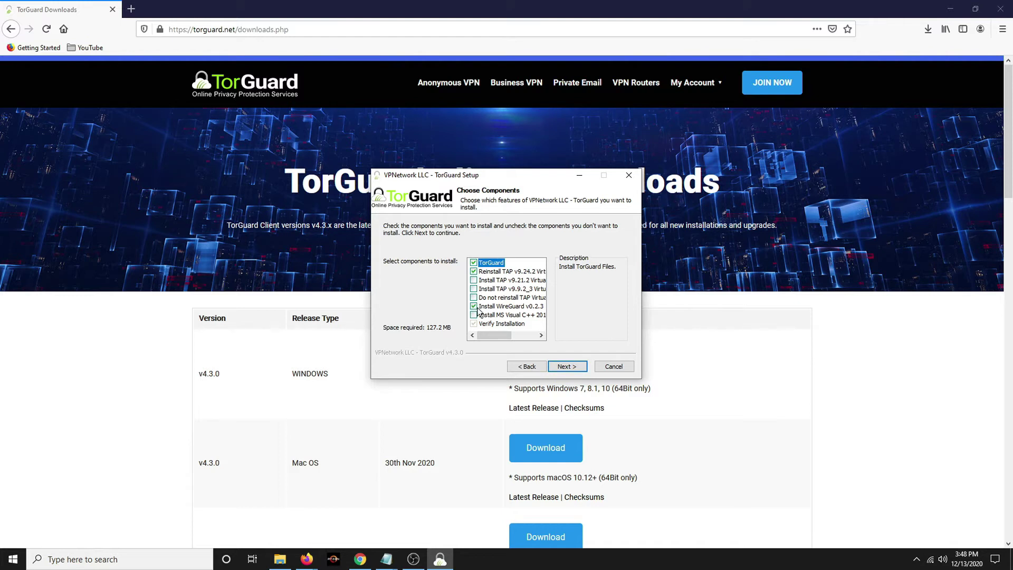
- Install TorGuard with the default components and folder, then finish setup
mouse_move(479, 317)
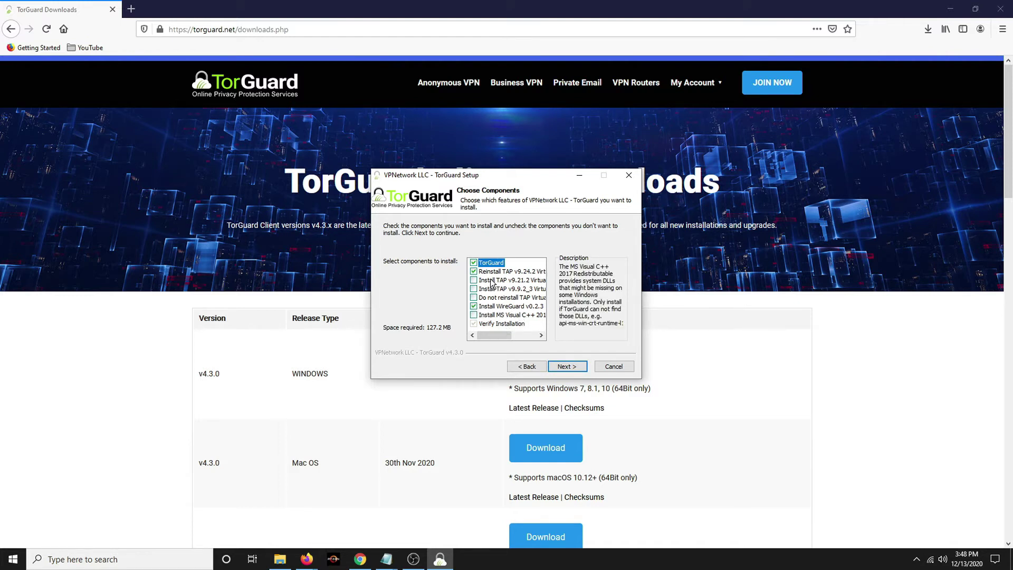
mouse_move(498, 271)
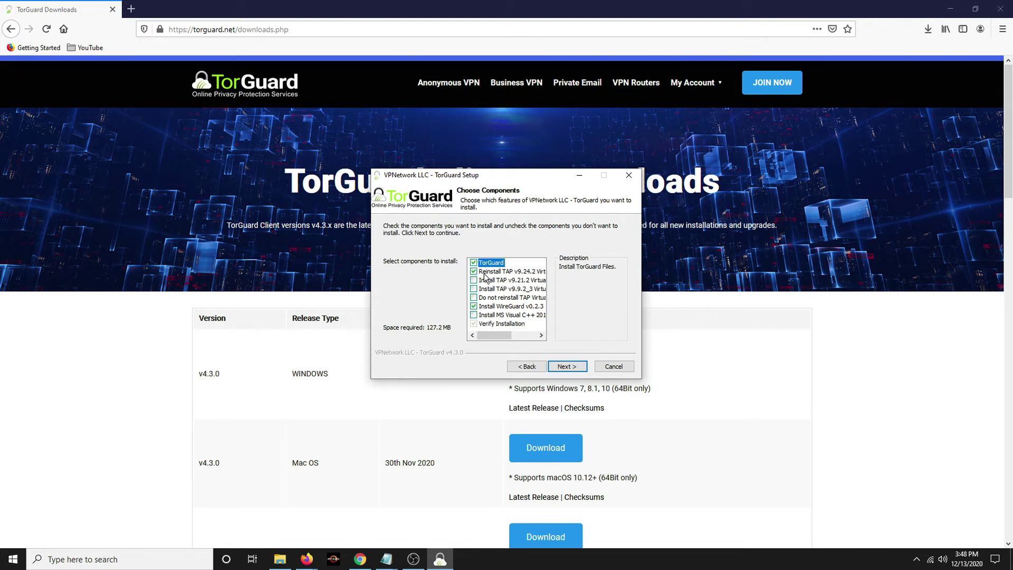
mouse_move(504, 290)
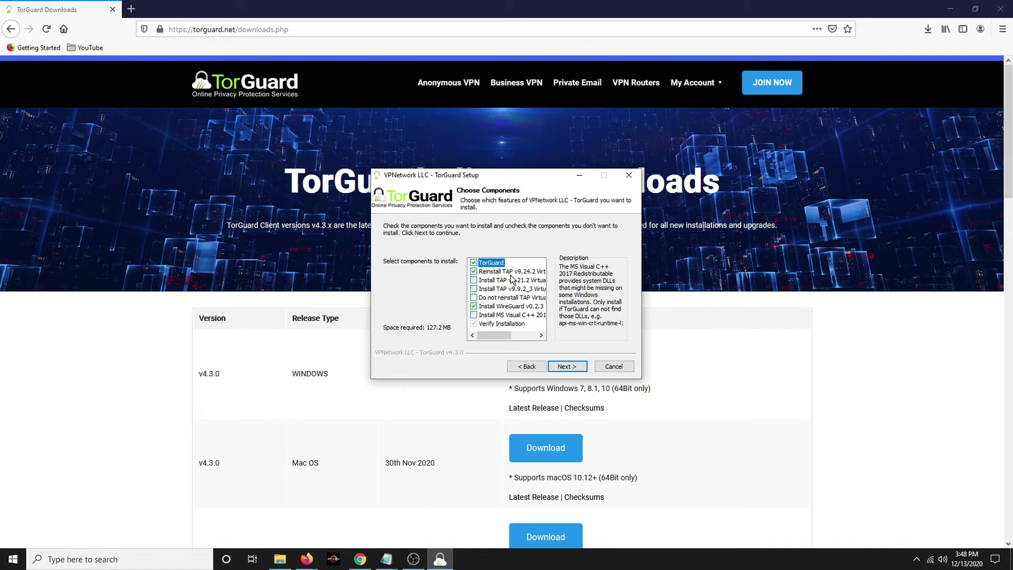
click(565, 366)
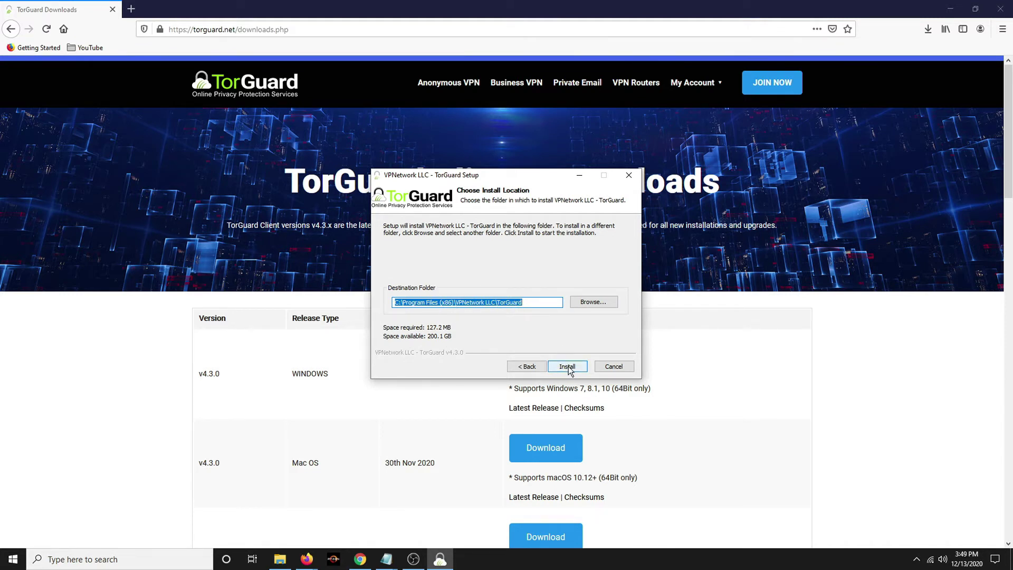
click(568, 366)
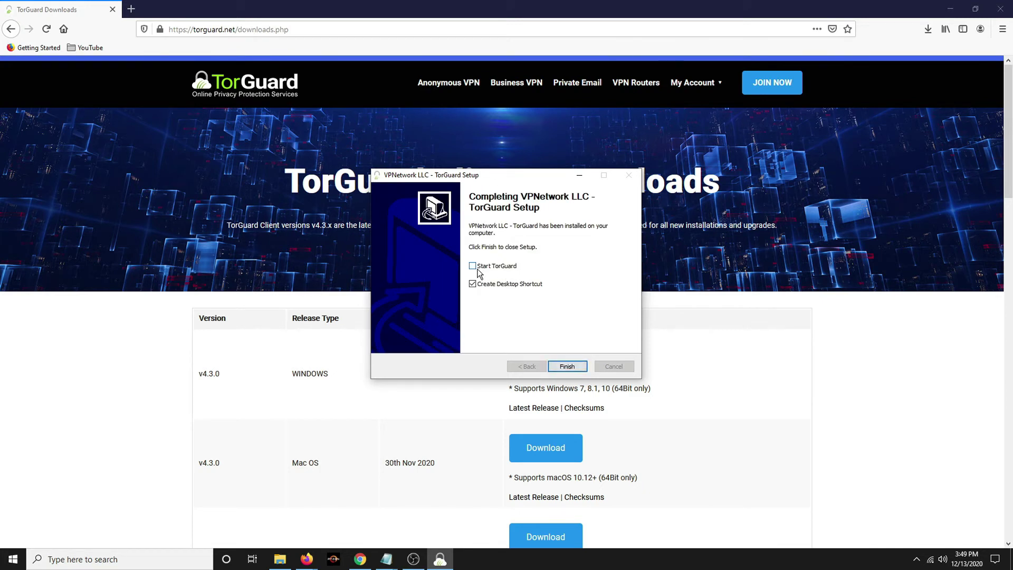
click(568, 366)
- Minimize Firefox and launch the TorGuard client from its new desktop shortcut
click(949, 9)
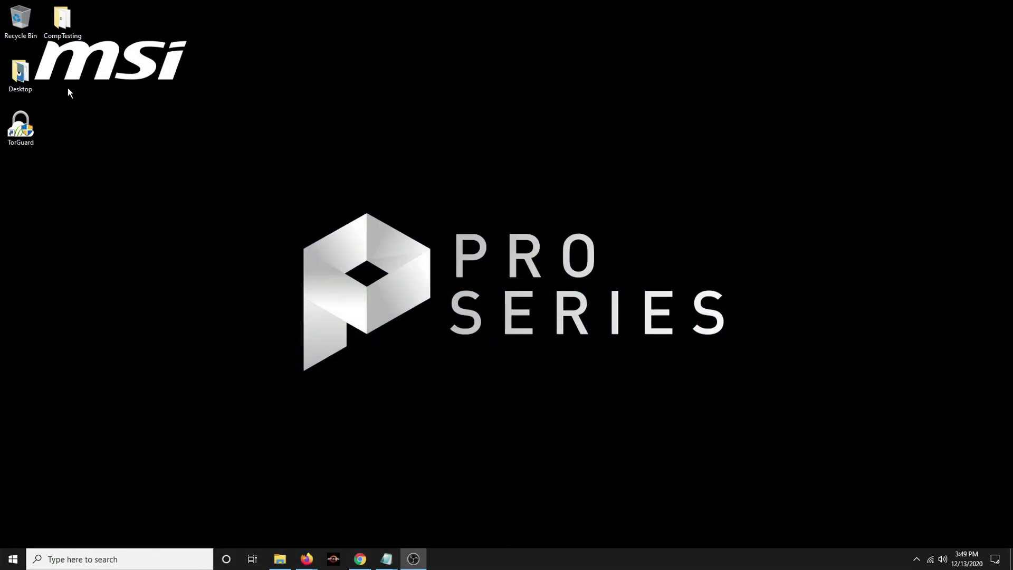
drag(20, 127, 479, 186)
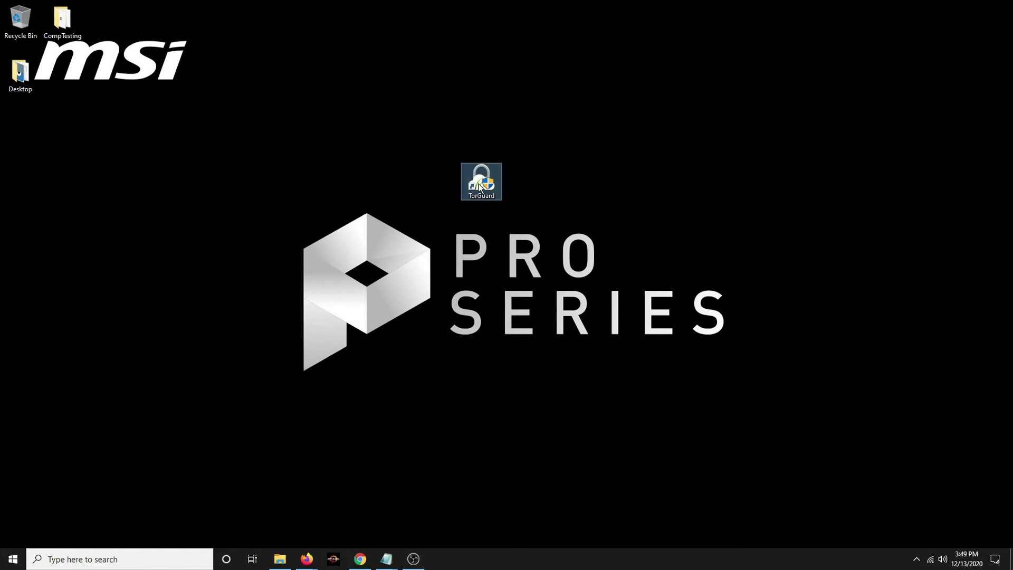
double_click(478, 186)
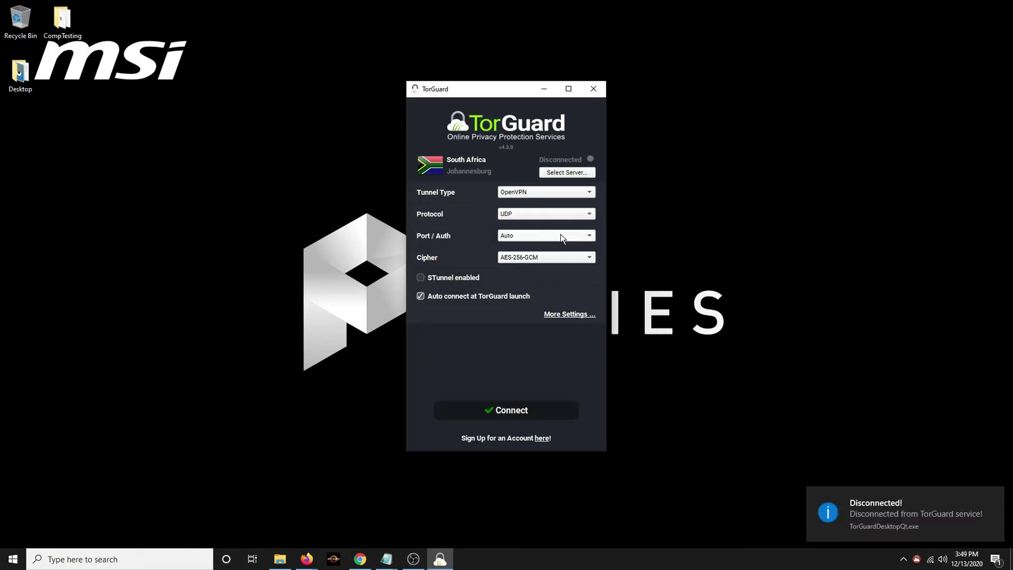
mouse_move(485, 93)
mouse_down()
mouse_move(737, 111)
mouse_move(593, 50)
mouse_move(494, 76)
mouse_up()
- Change the server from South Africa, Johannesburg to United States – Miami
click(574, 153)
scroll(547, 247, up, 5)
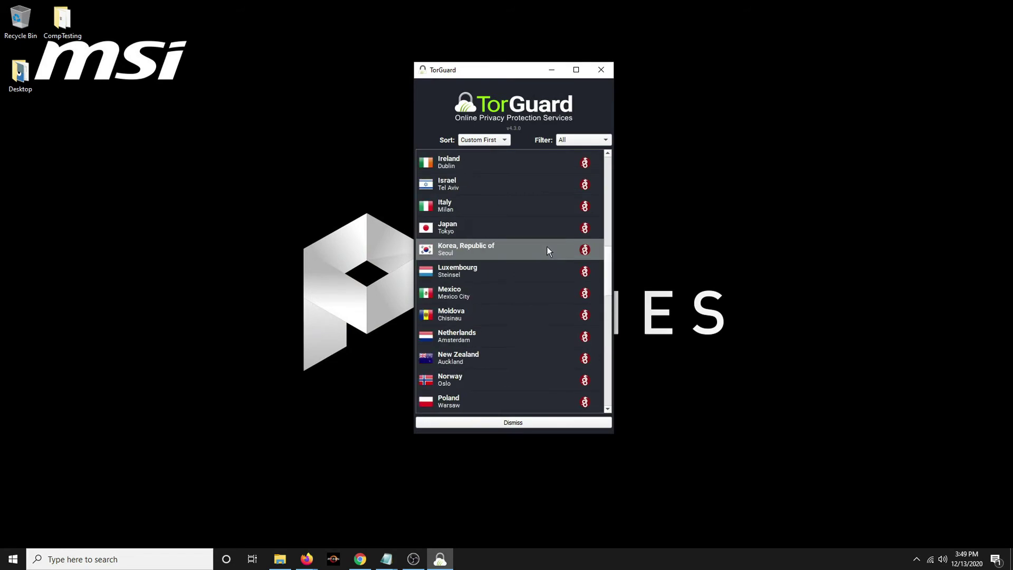
scroll(546, 246, down, 3)
scroll(546, 249, down, 3)
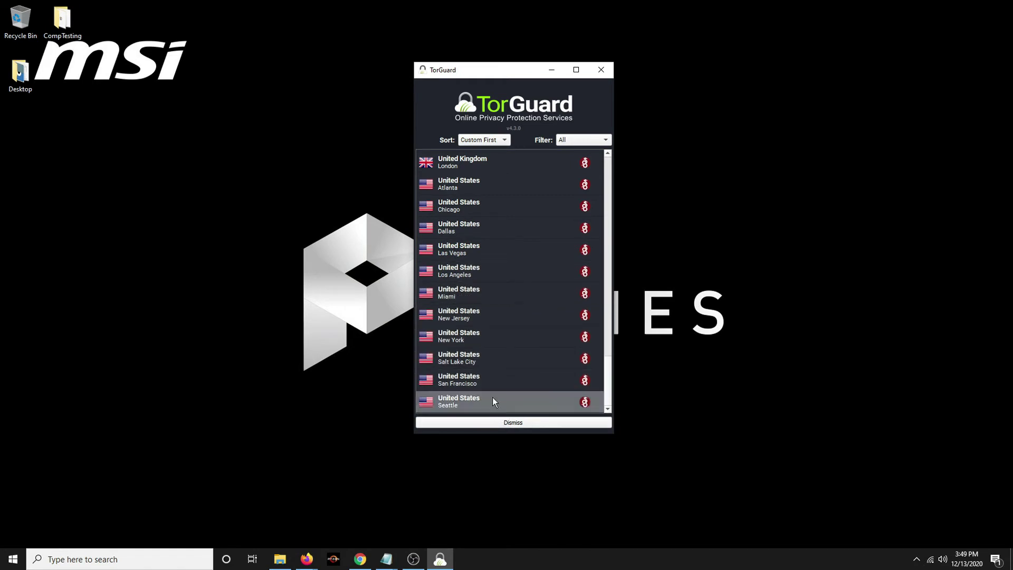
scroll(501, 306, up, 3)
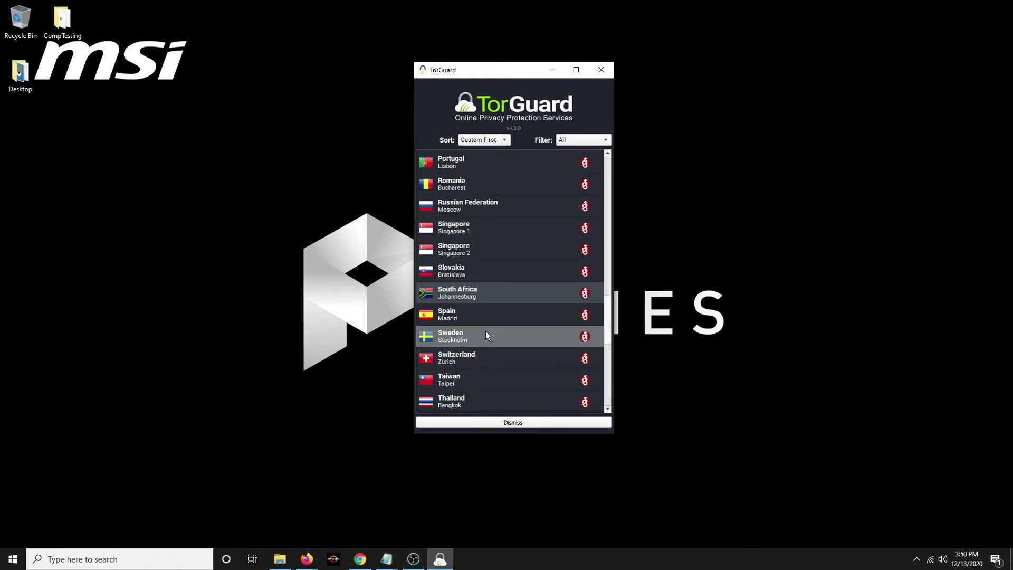
scroll(488, 331, down, 3)
scroll(492, 332, up, 4)
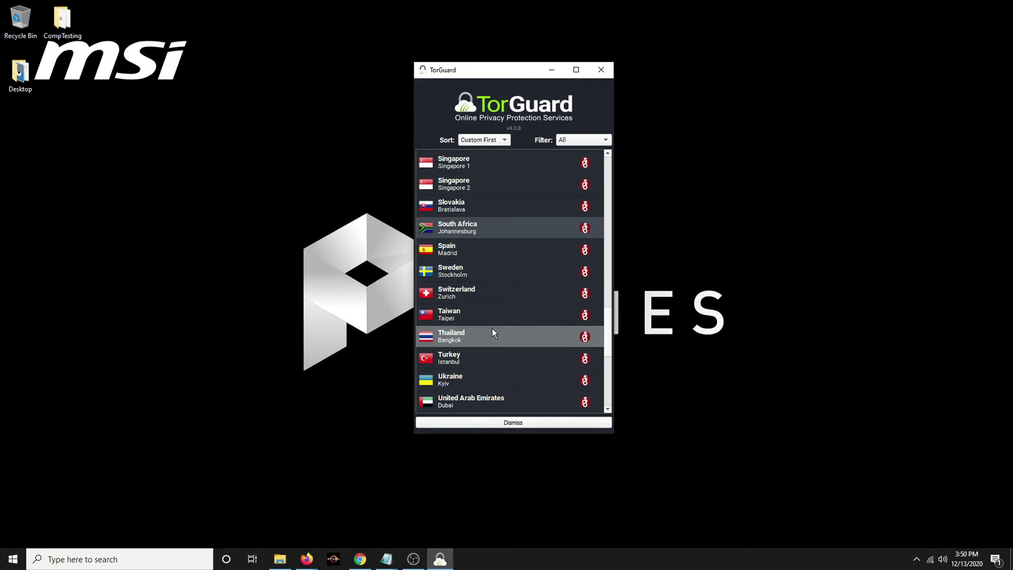
scroll(465, 273, up, 6)
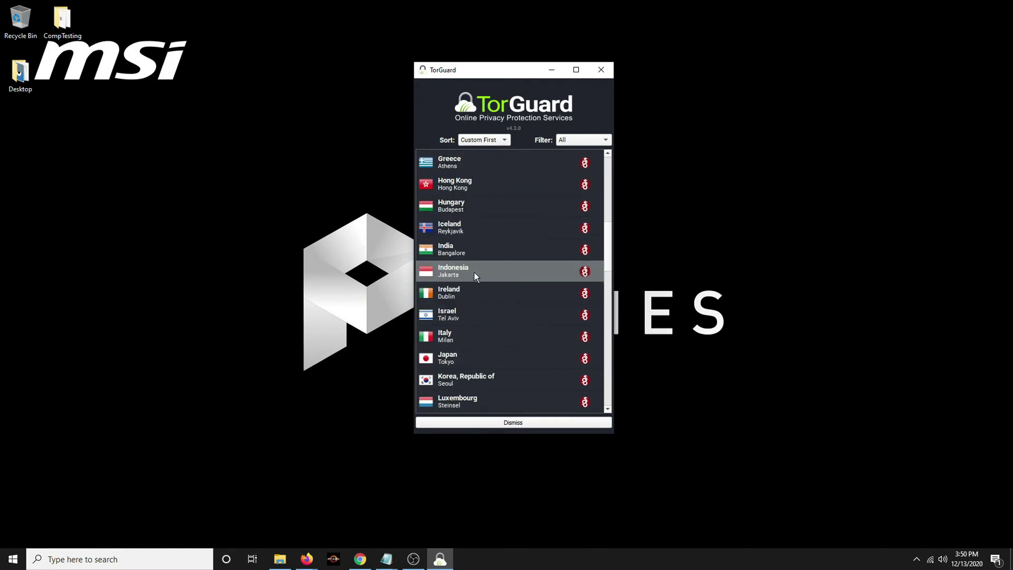
scroll(474, 271, down, 10)
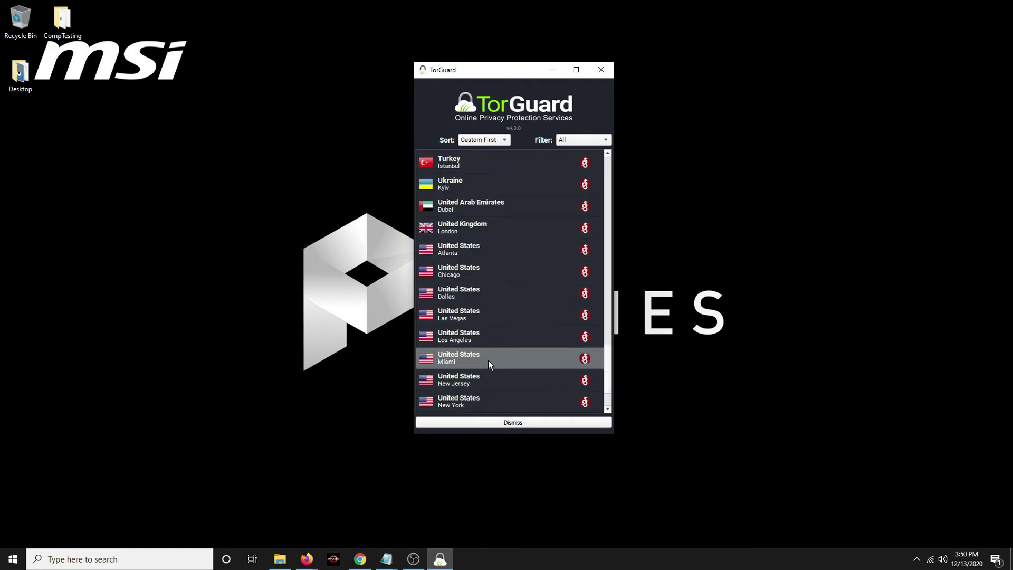
click(489, 360)
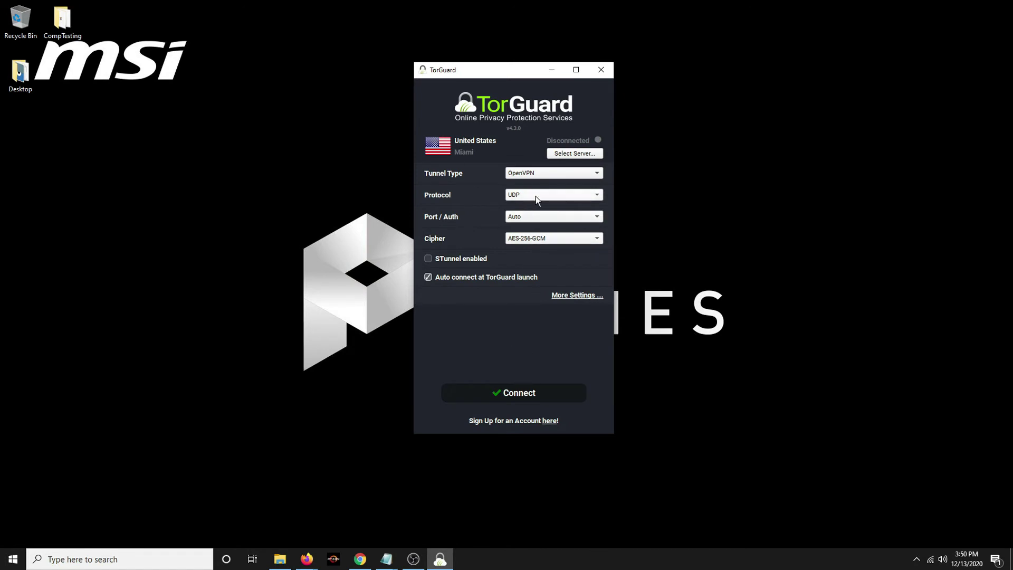
- Review the Tunnel Type, Protocol and Cipher lists, keeping OpenVPN, UDP and AES-256-GCM
click(539, 172)
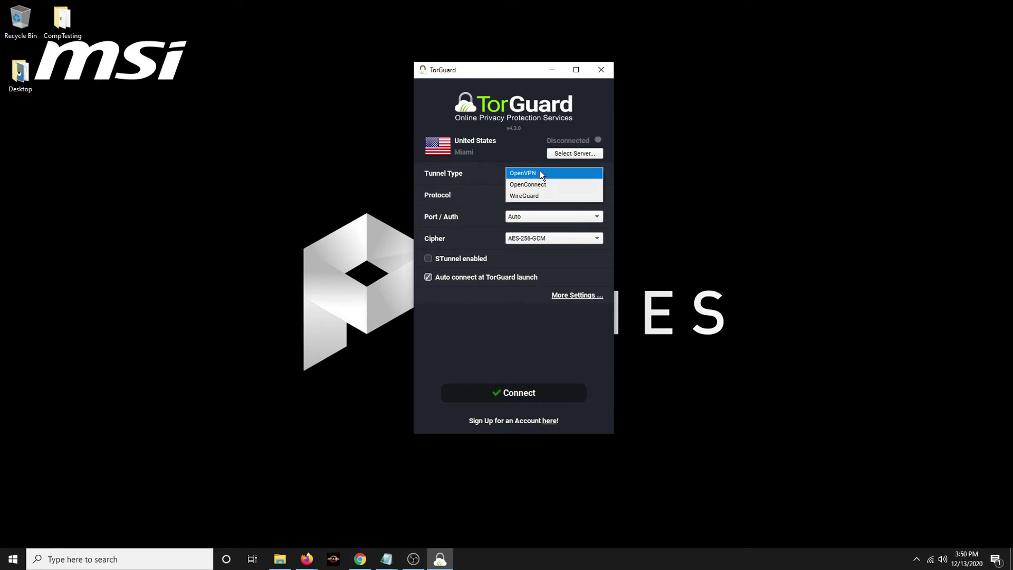
click(540, 172)
click(533, 196)
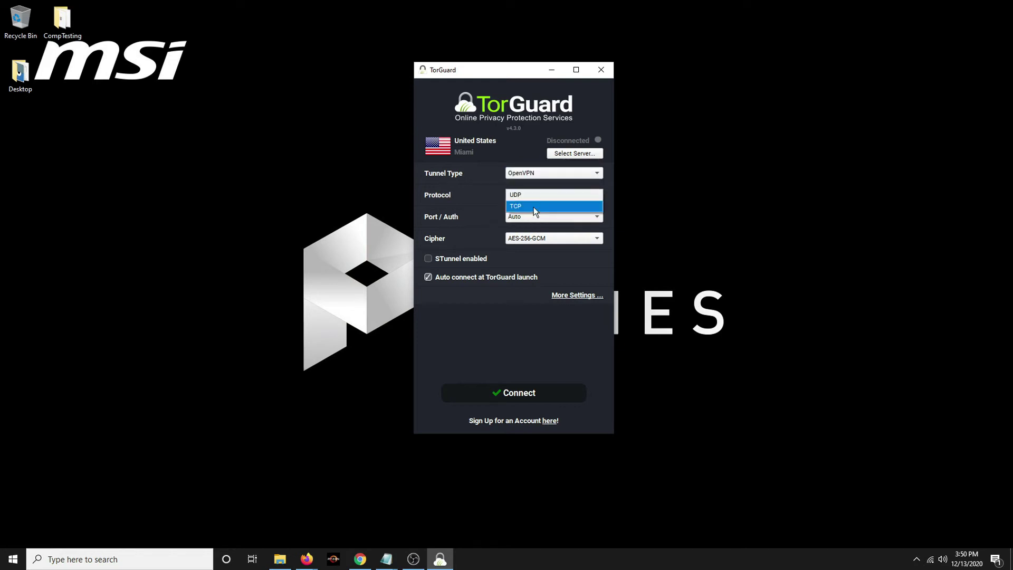
click(531, 195)
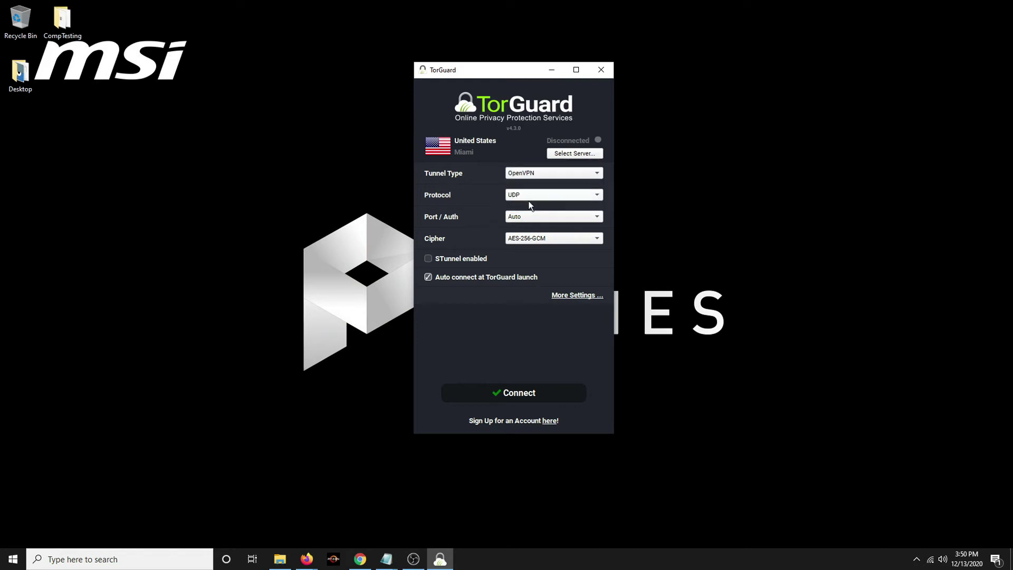
click(533, 241)
click(539, 239)
- Turn on STunnel and switch the protocol to TCP
click(430, 258)
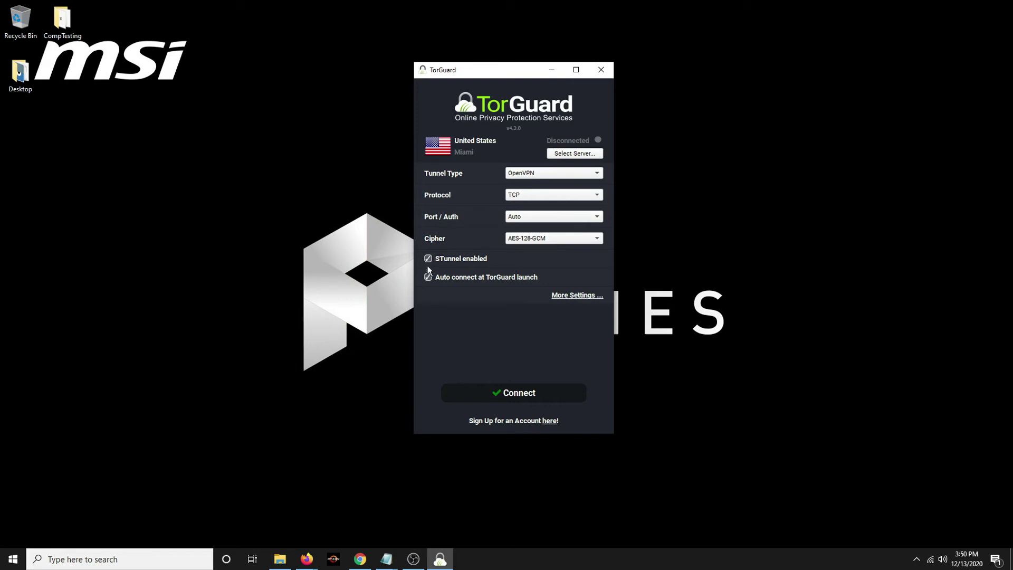
click(534, 196)
click(524, 187)
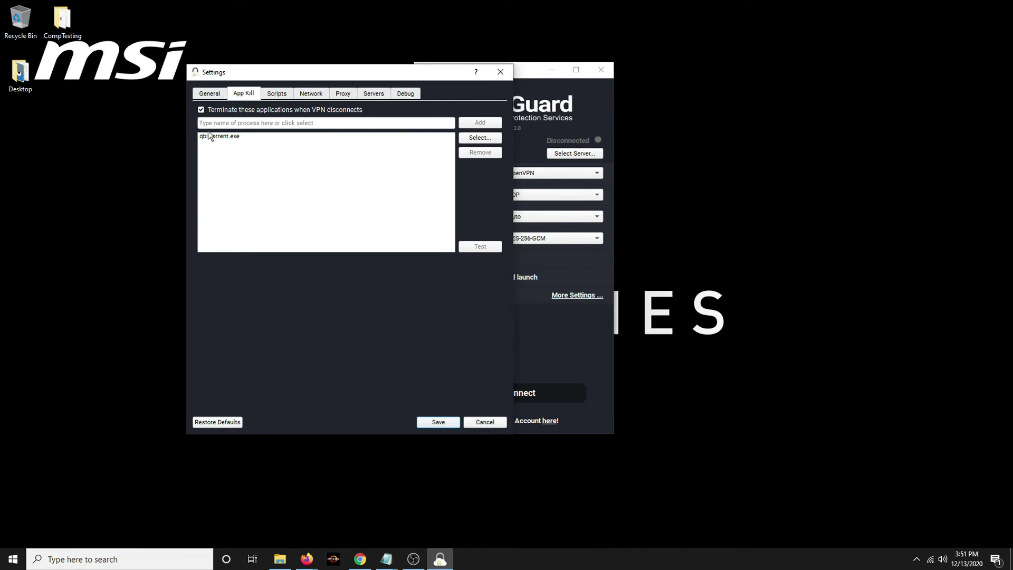
- Look over the Settings window's Servers and Debug tabs, then close Settings
drag(295, 74, 494, 84)
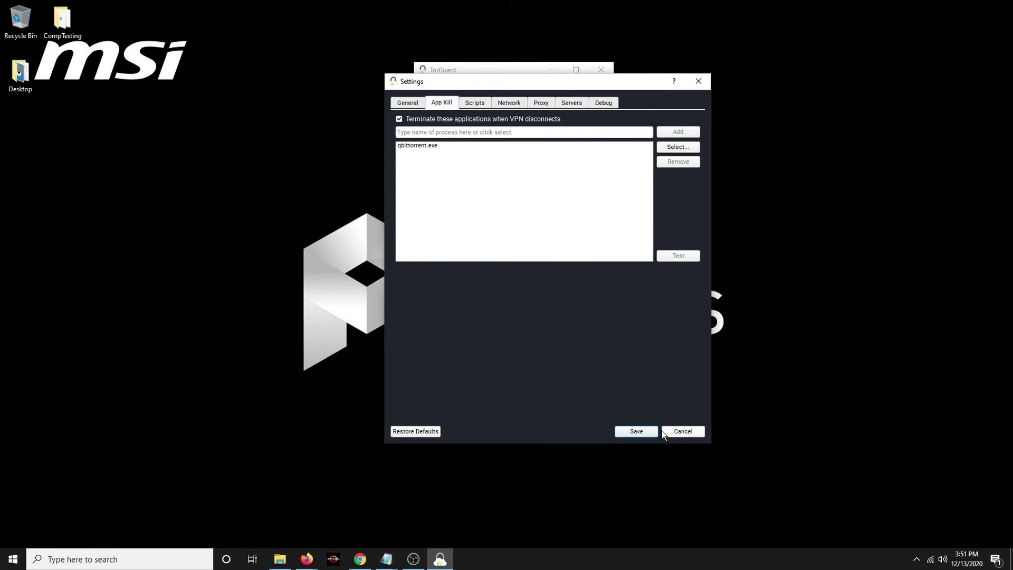
click(537, 92)
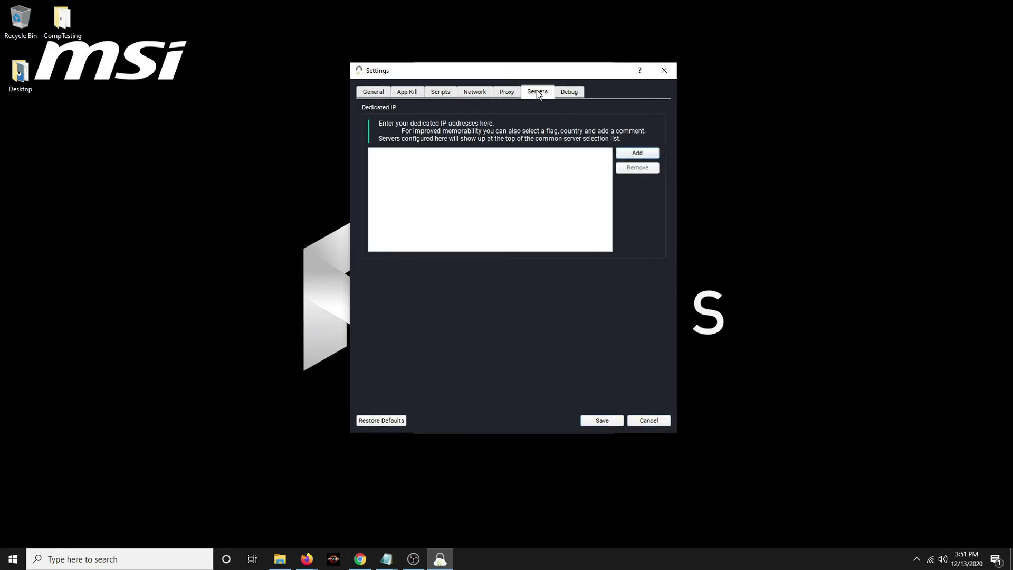
click(569, 92)
click(602, 420)
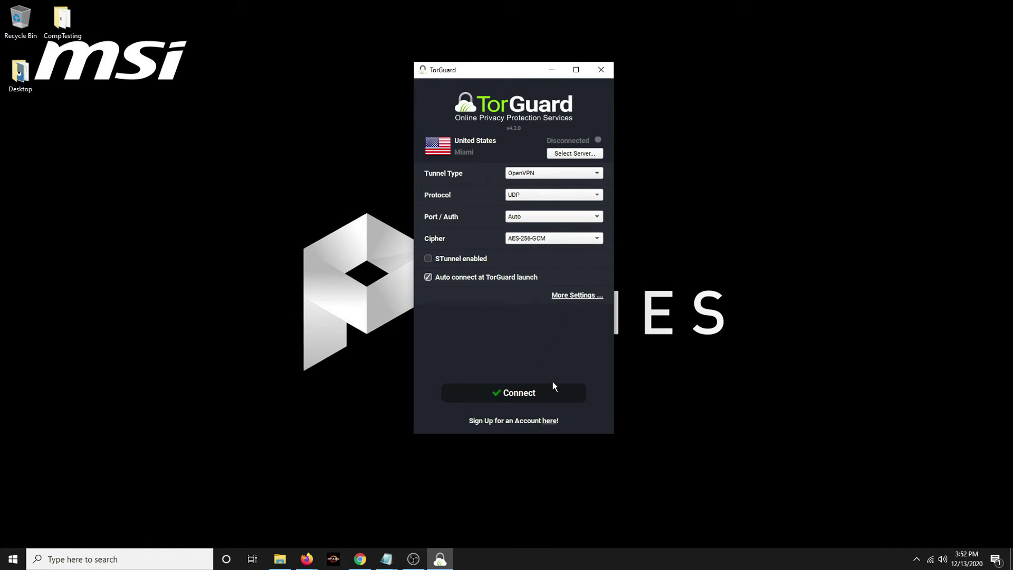
- Connect the VPN to Miami and move the TorGuard window to the right screen edge
click(506, 393)
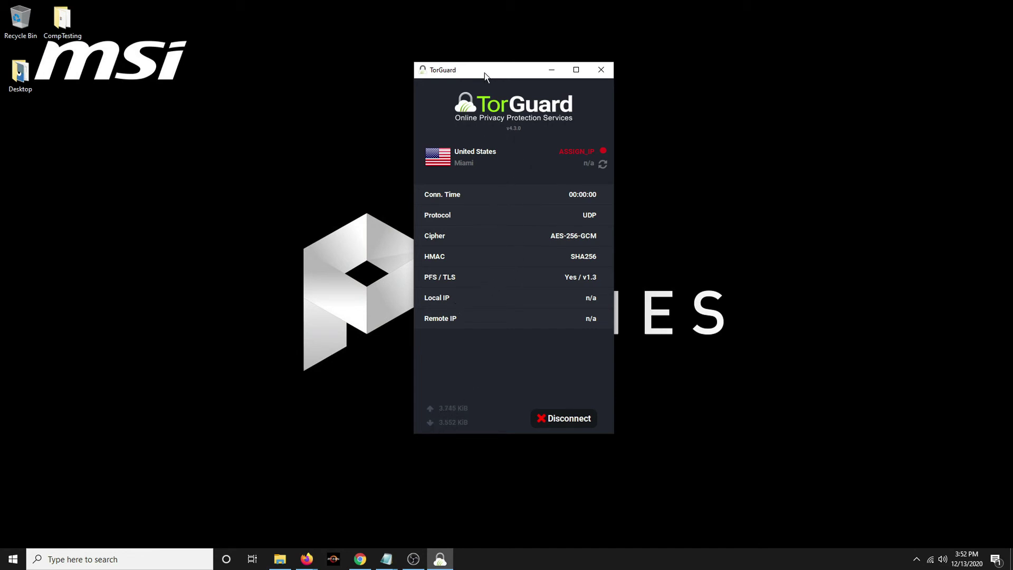
drag(486, 77, 872, 96)
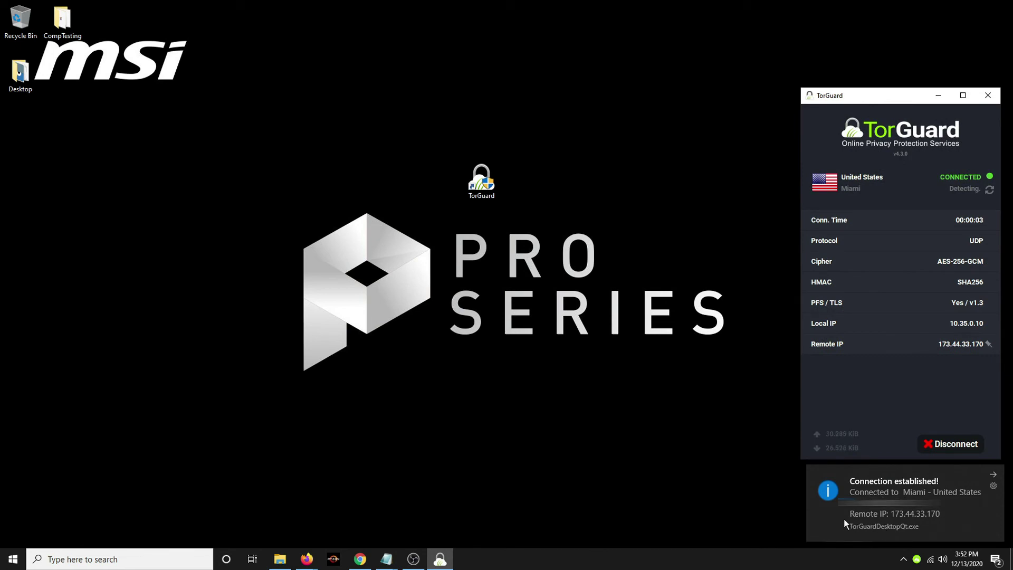
- Open Speedtest by Ookla from the Firefox search results and test over the VPN
click(306, 559)
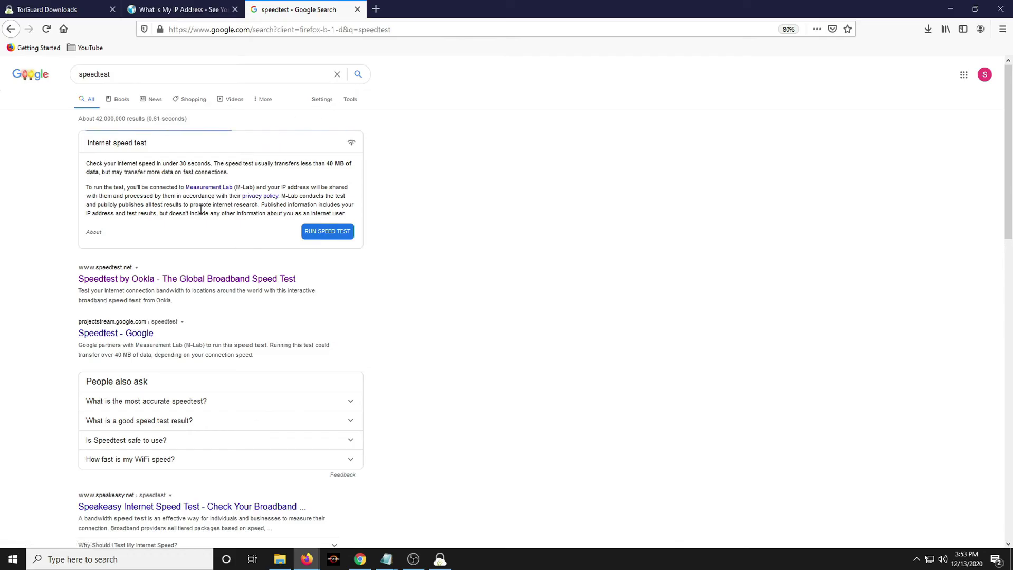
click(158, 278)
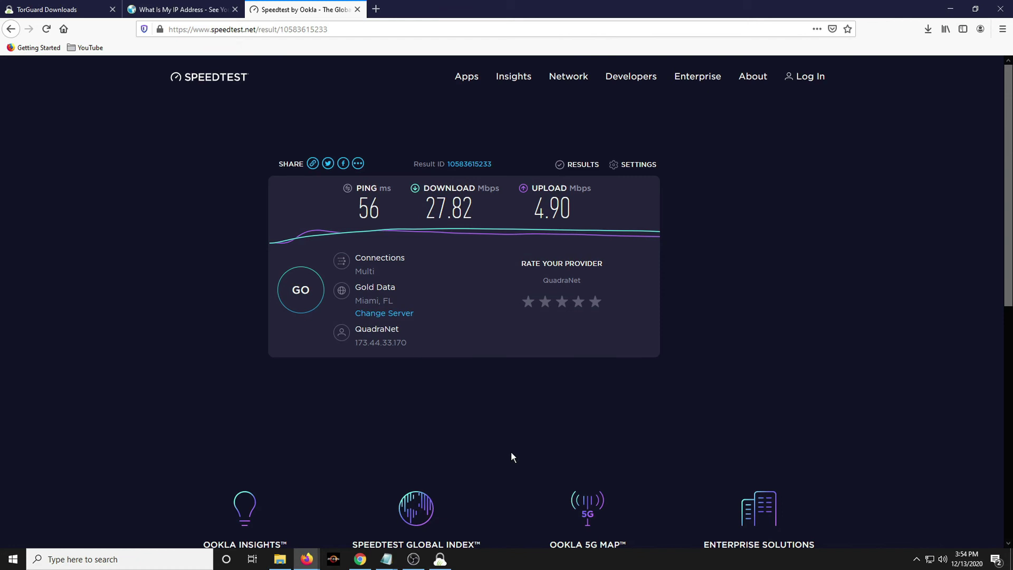
- Rerun the speed test without the VPN: 79 ms ping, 30.01 Mbps down, 3.11 Mbps up
click(301, 289)
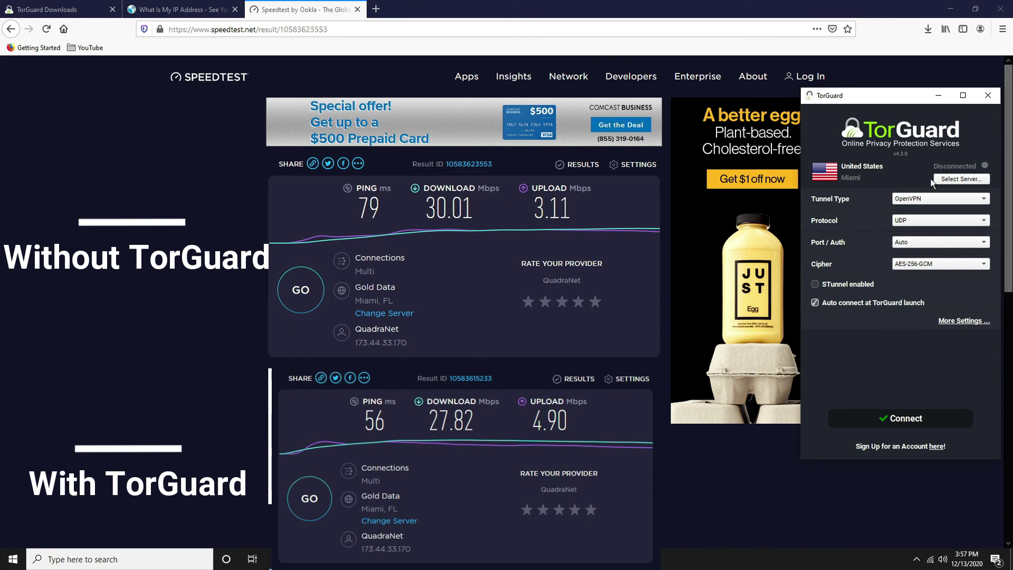
- Close the TorGuard client window to reveal both speed test results
click(988, 95)
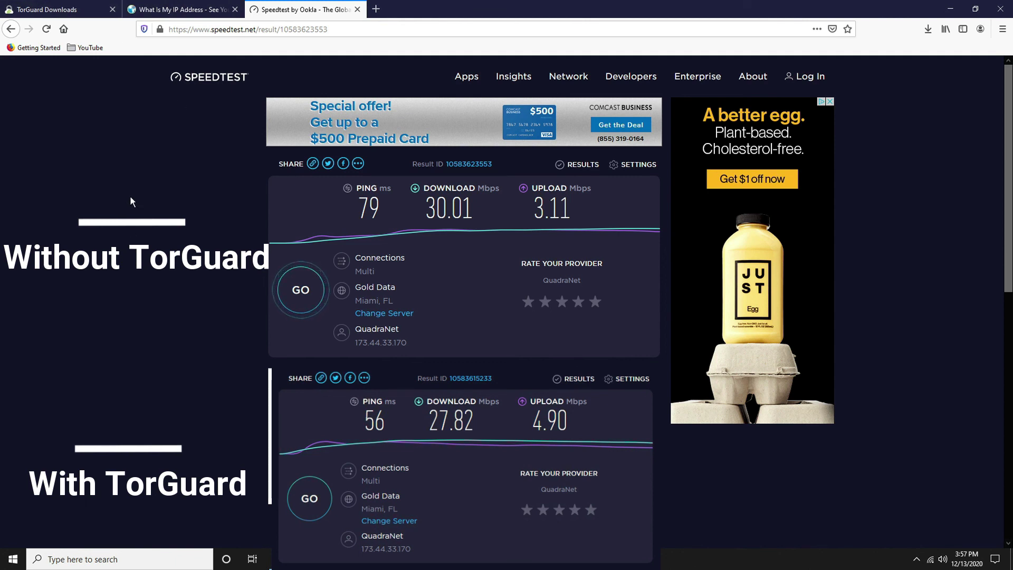
- Switch Firefox back to the TorGuard Client - Downloads page
click(56, 9)
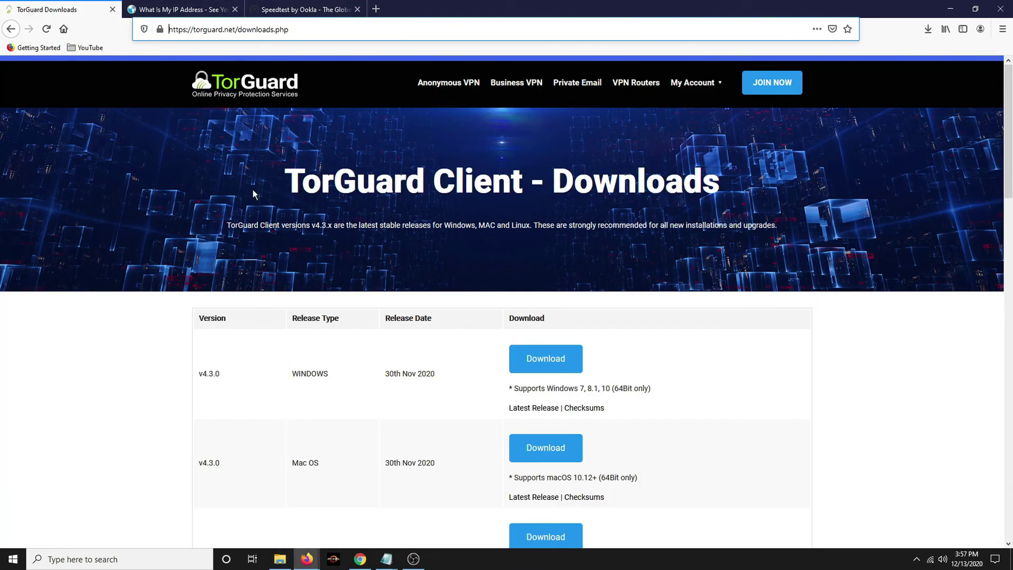